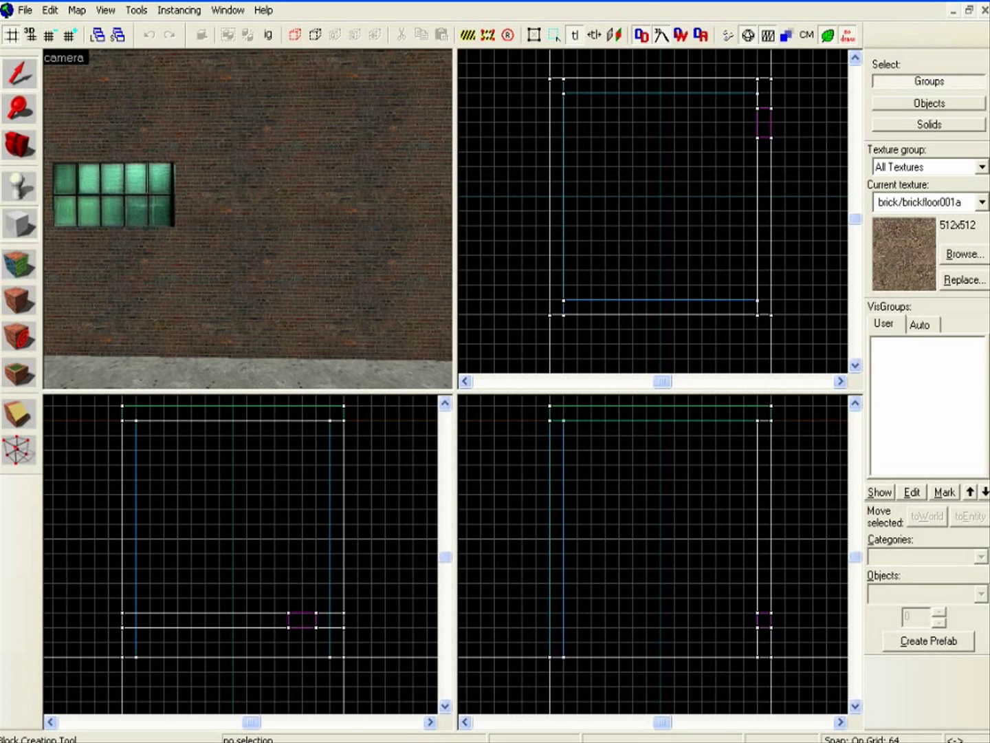
Draw a door-sized block 64 units wide, 64 long and 128 high within the brick wall, beside the window at floor level.
click(20, 224)
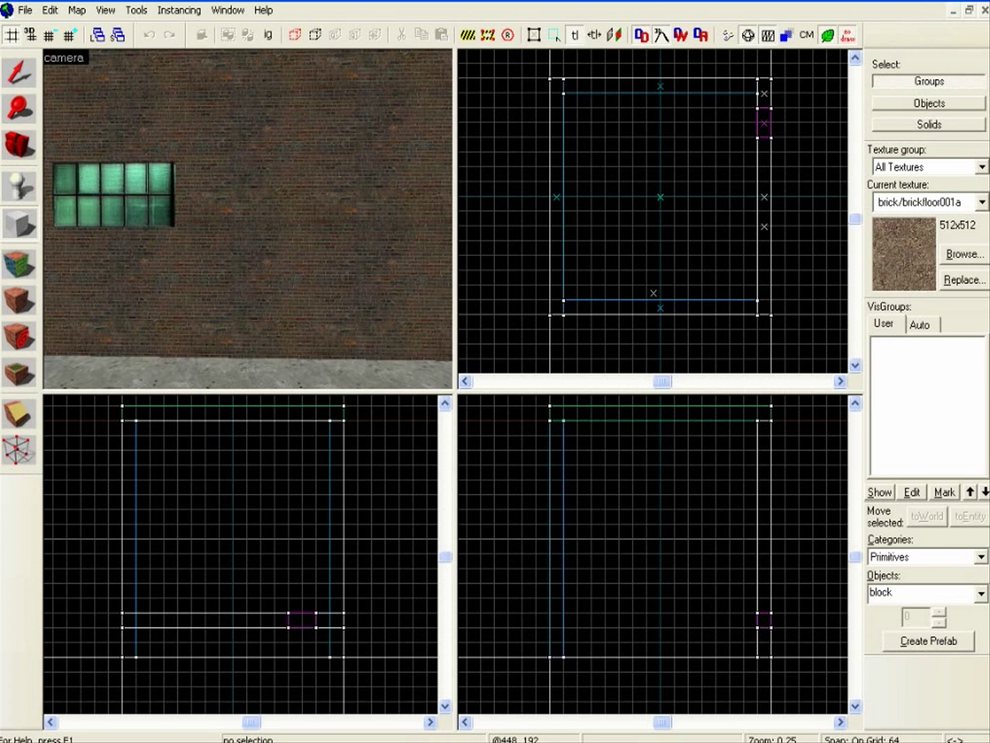
mouse_move(757, 153)
mouse_down()
mouse_move(770, 153)
mouse_move(770, 167)
mouse_up()
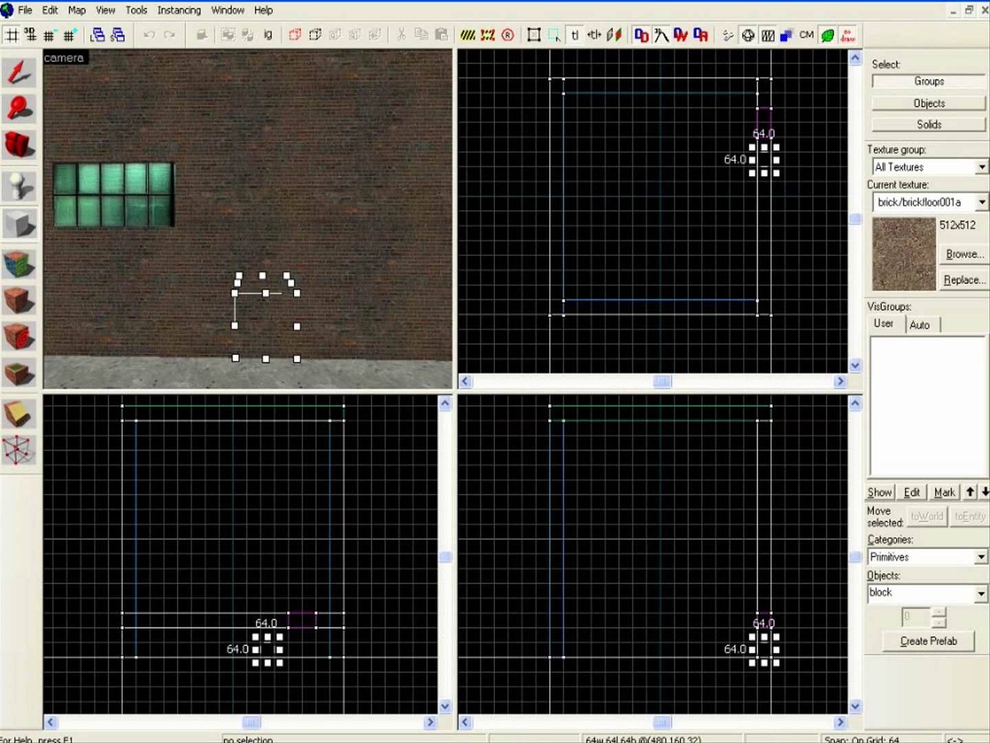
drag(266, 293, 266, 238)
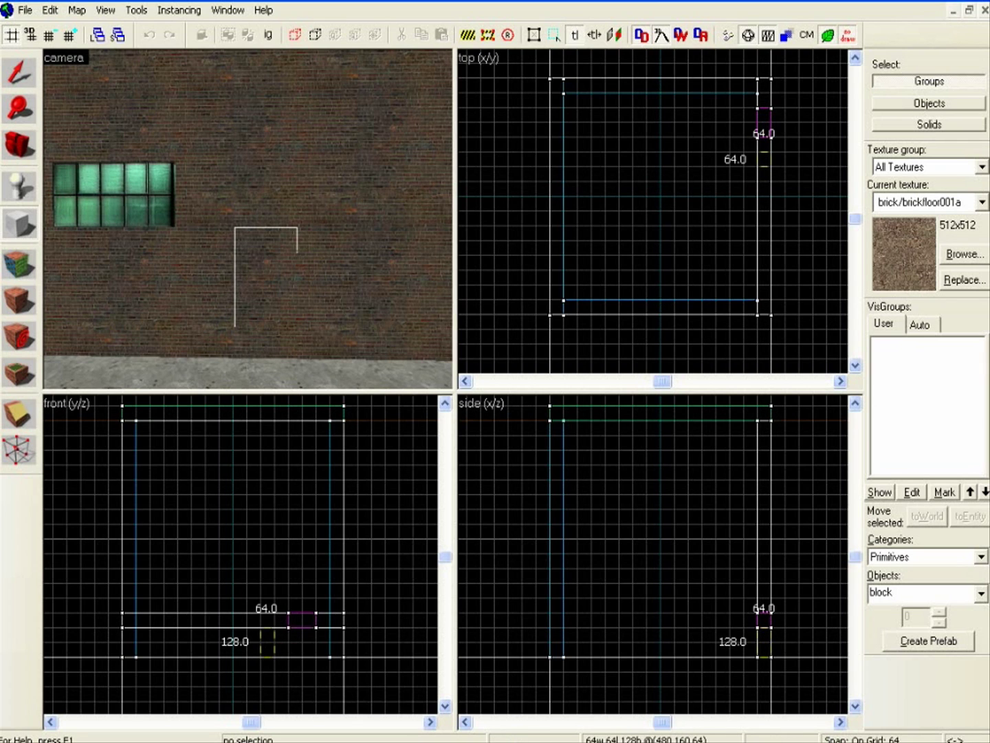
drag(268, 622, 268, 622)
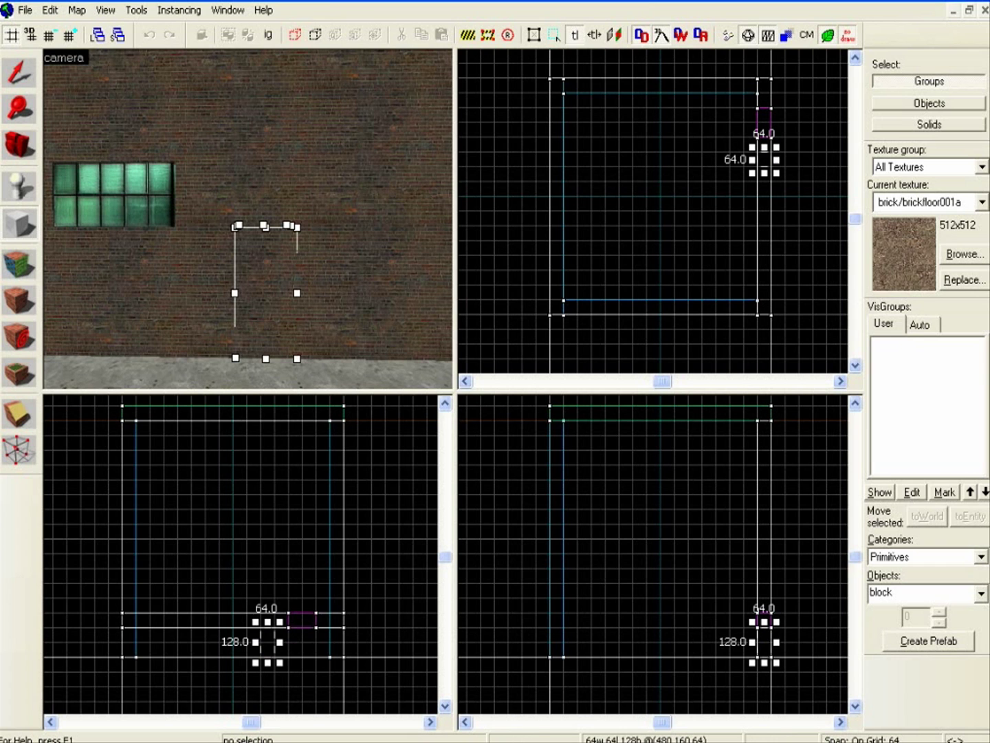
Filter the textures for door, pick dev/dev_measuredoor01 and create the door block with it.
click(965, 254)
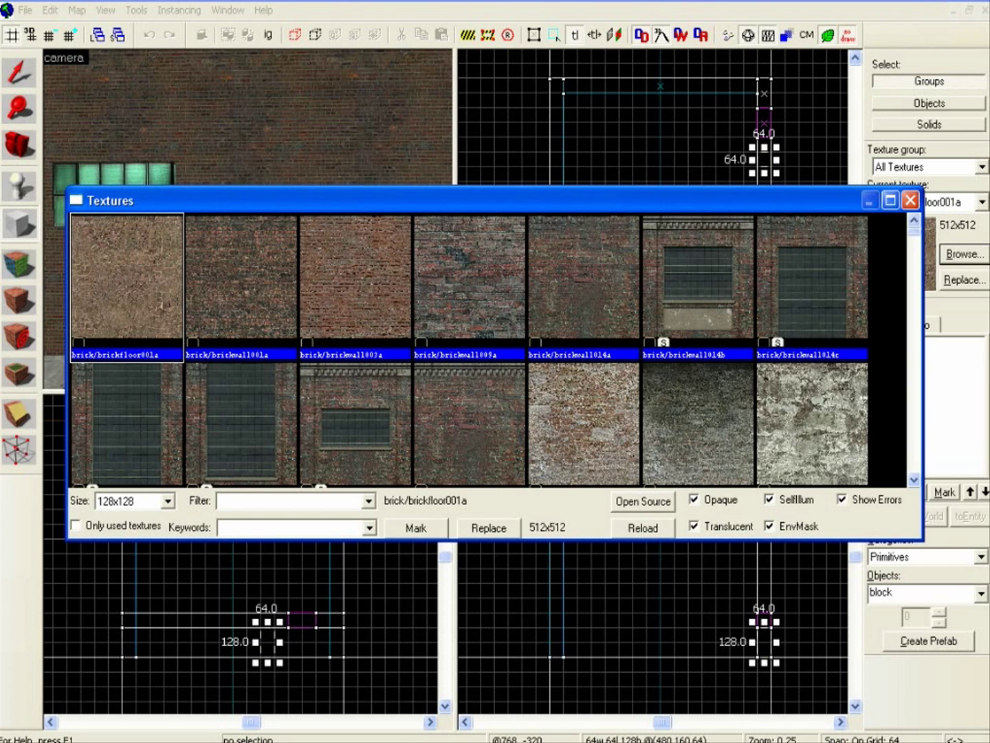
text(door)
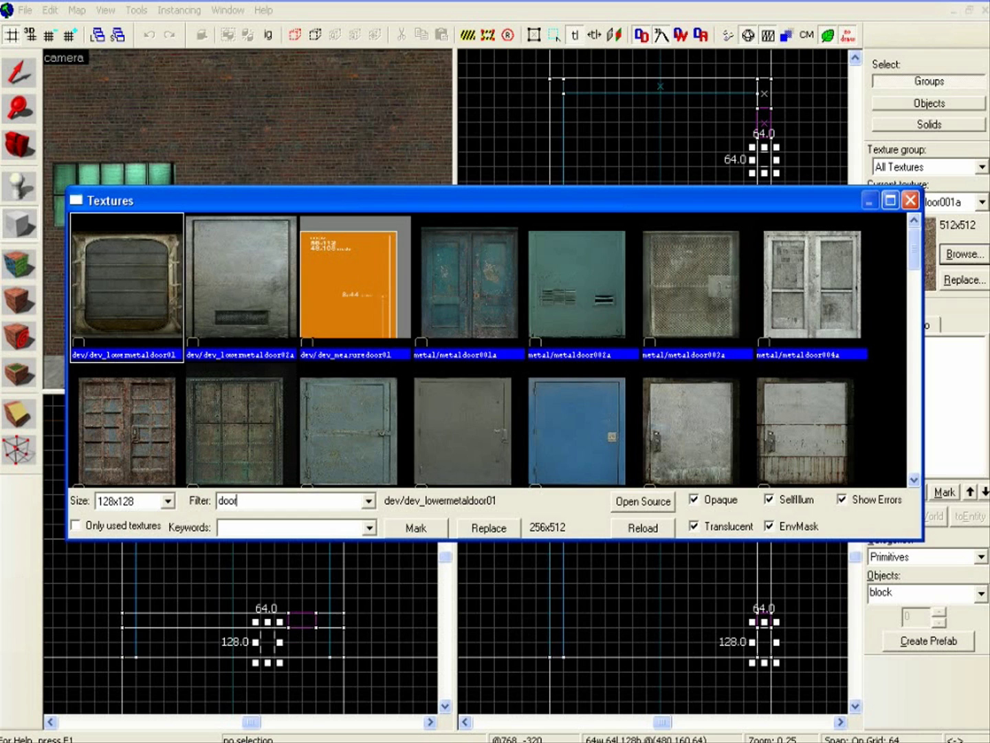
double_click(355, 282)
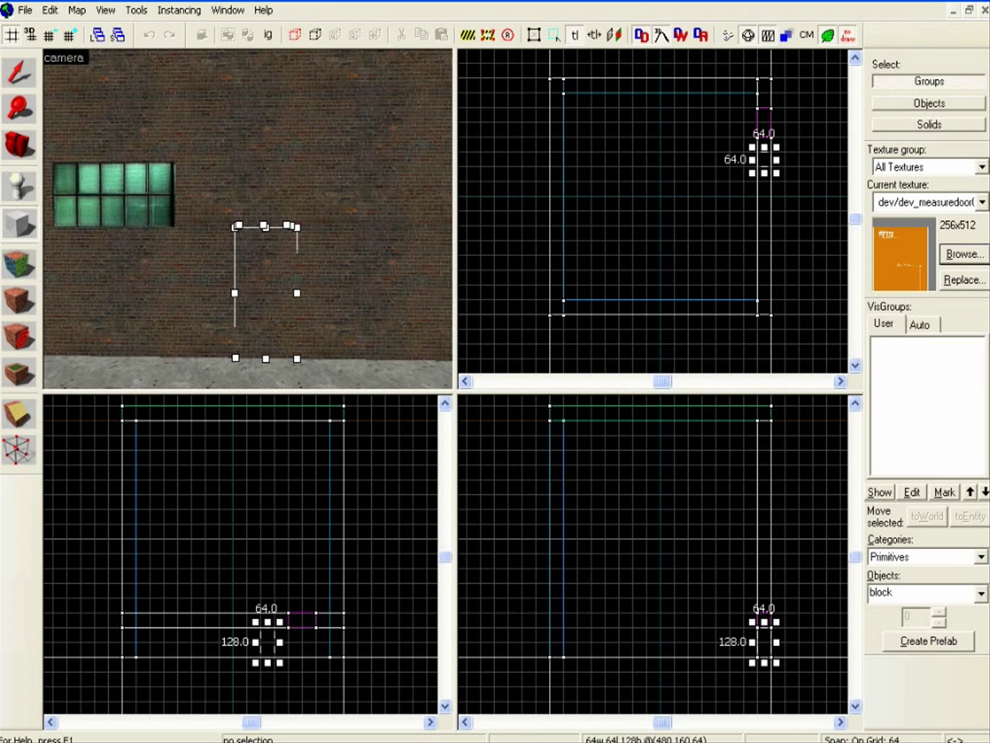
key(Return)
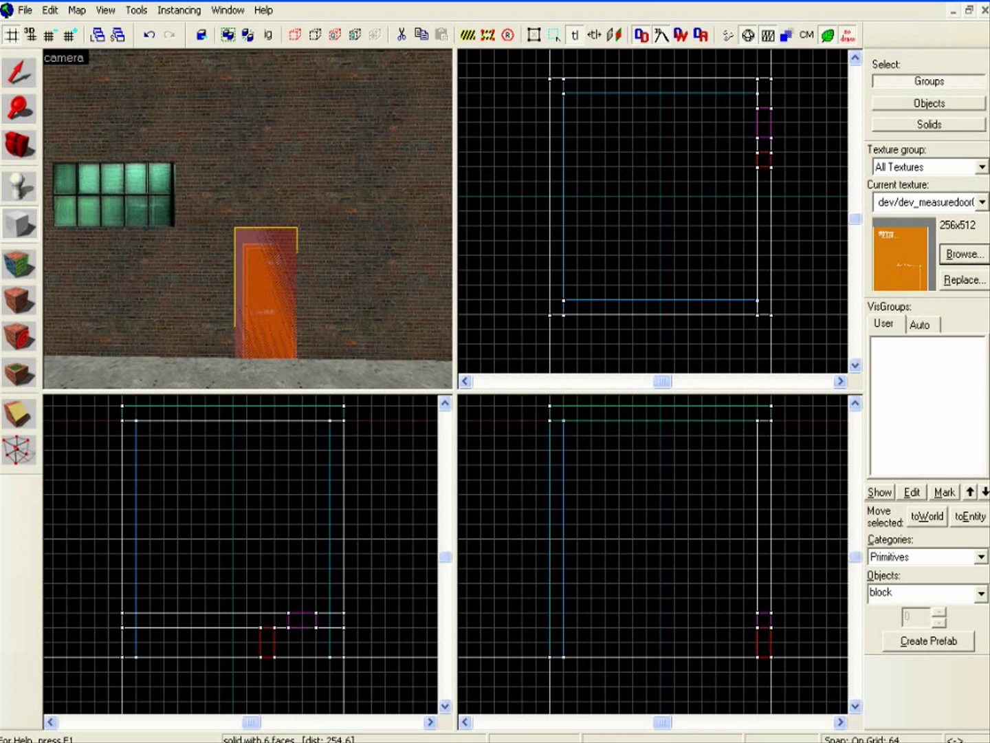
Carve the brick wall with the selected door block.
click(137, 10)
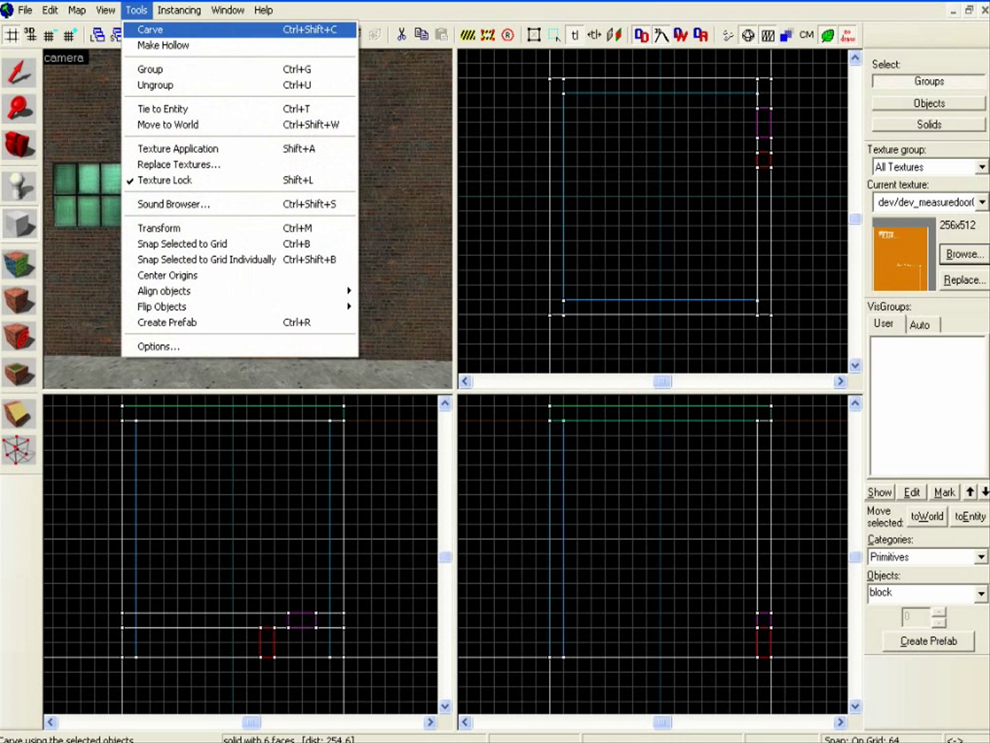
click(149, 30)
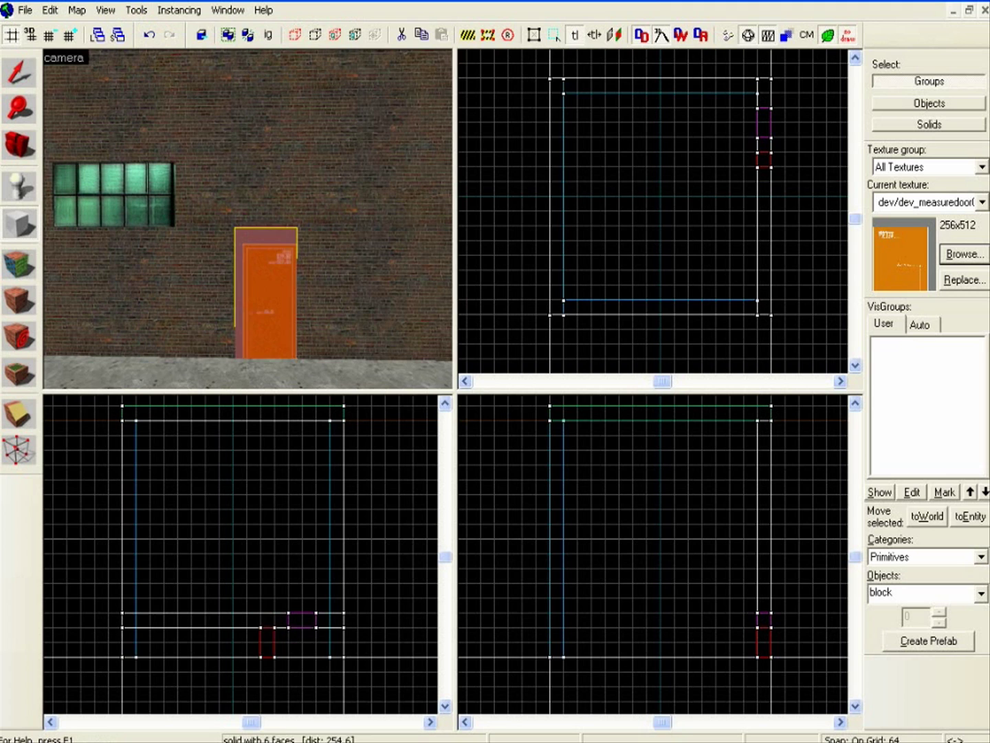
key(Delete)
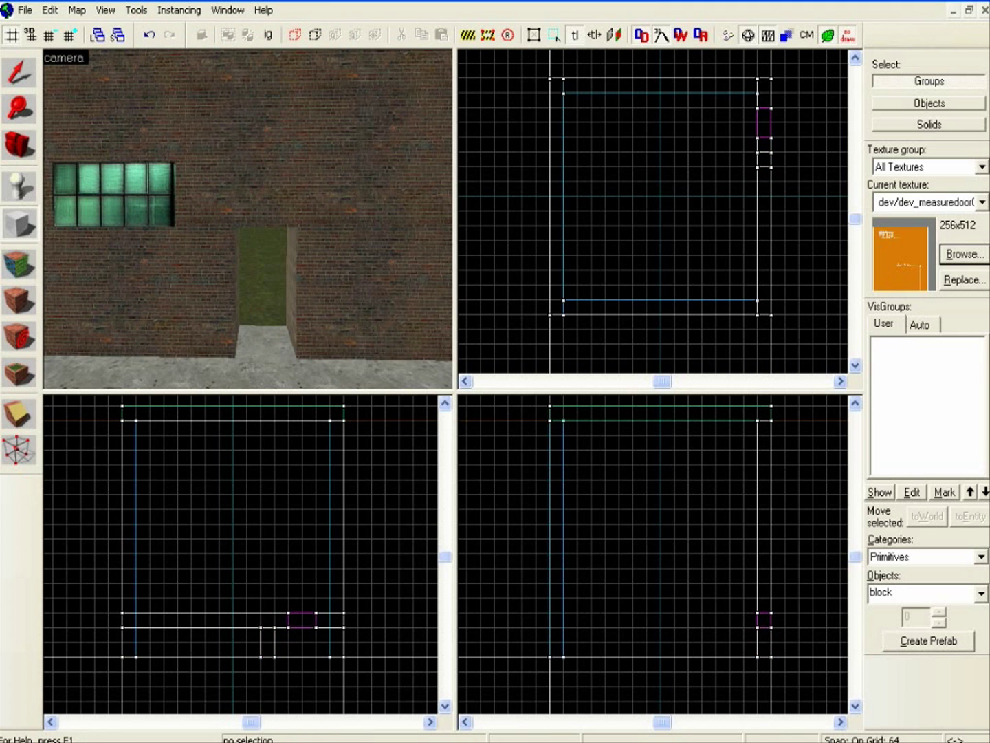
click(50, 9)
click(77, 29)
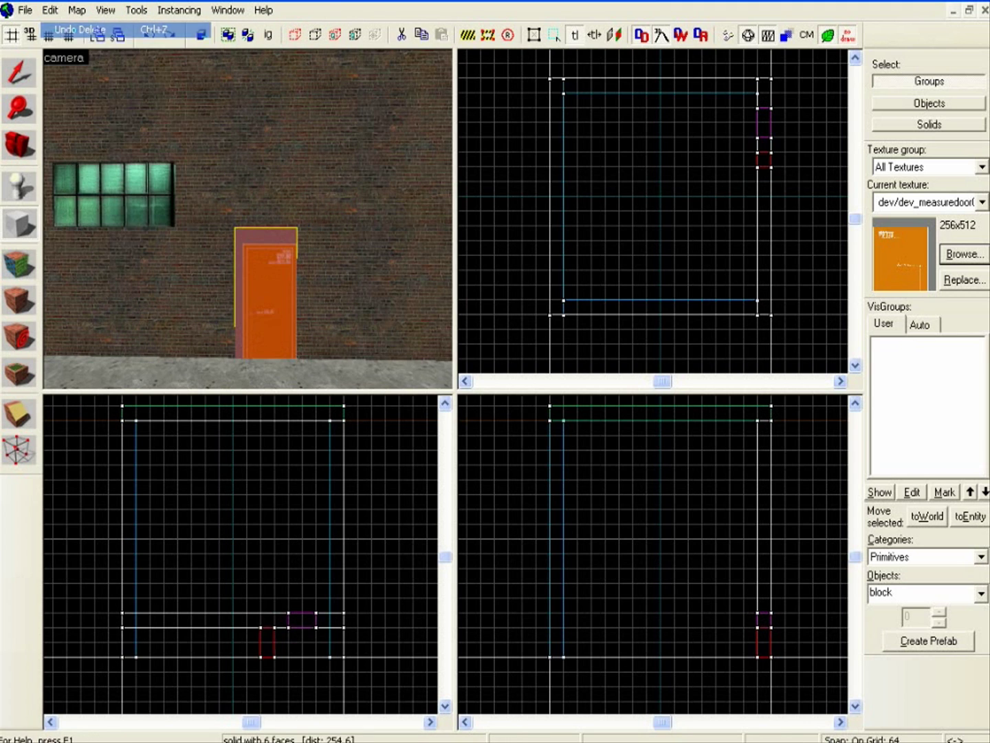
Deselect the door block and draw a second block outline of 64 by 64 by 128 units directly over it.
key(shift+s)
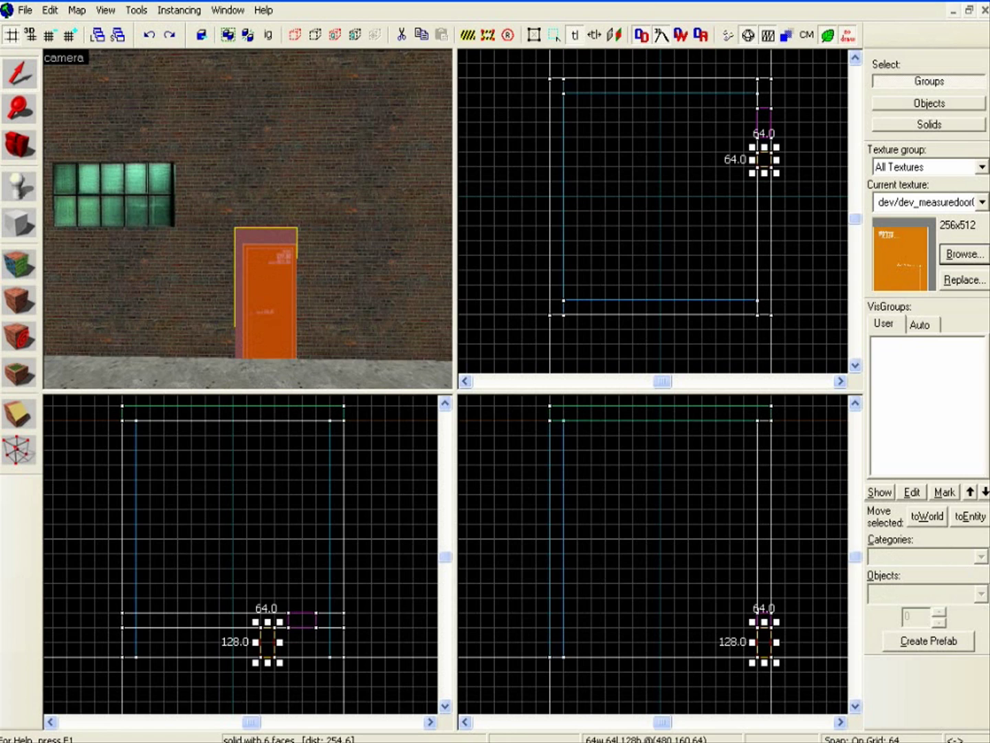
key(Escape)
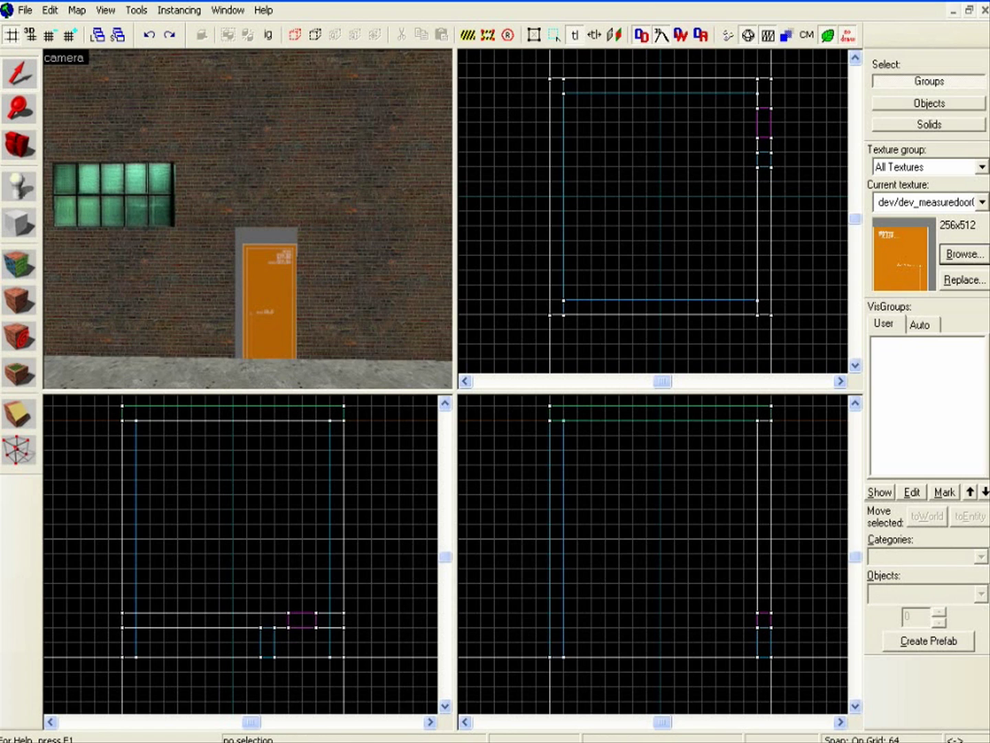
click(20, 146)
drag(248, 218, 248, 254)
scroll(247, 254, up, 2)
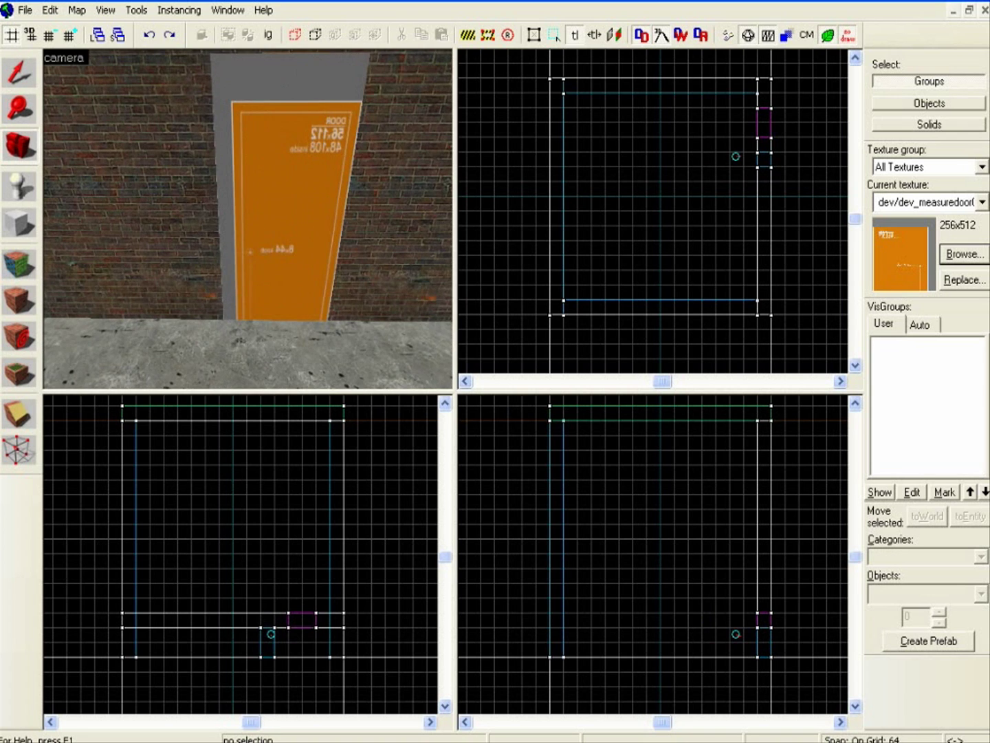
key(s)
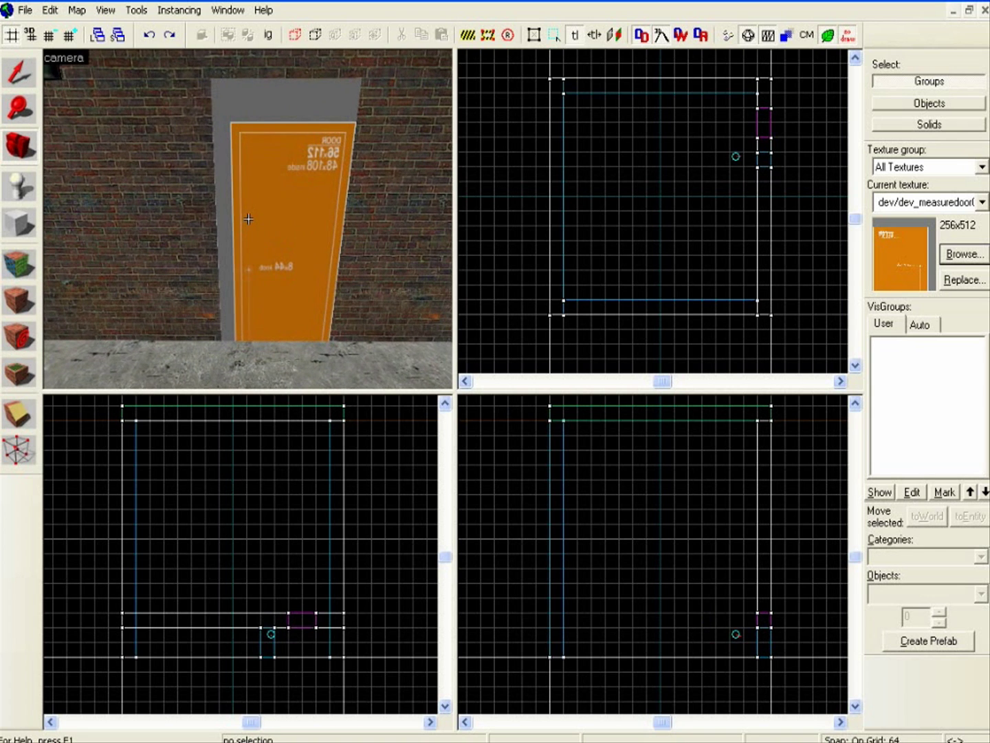
key(shift+s)
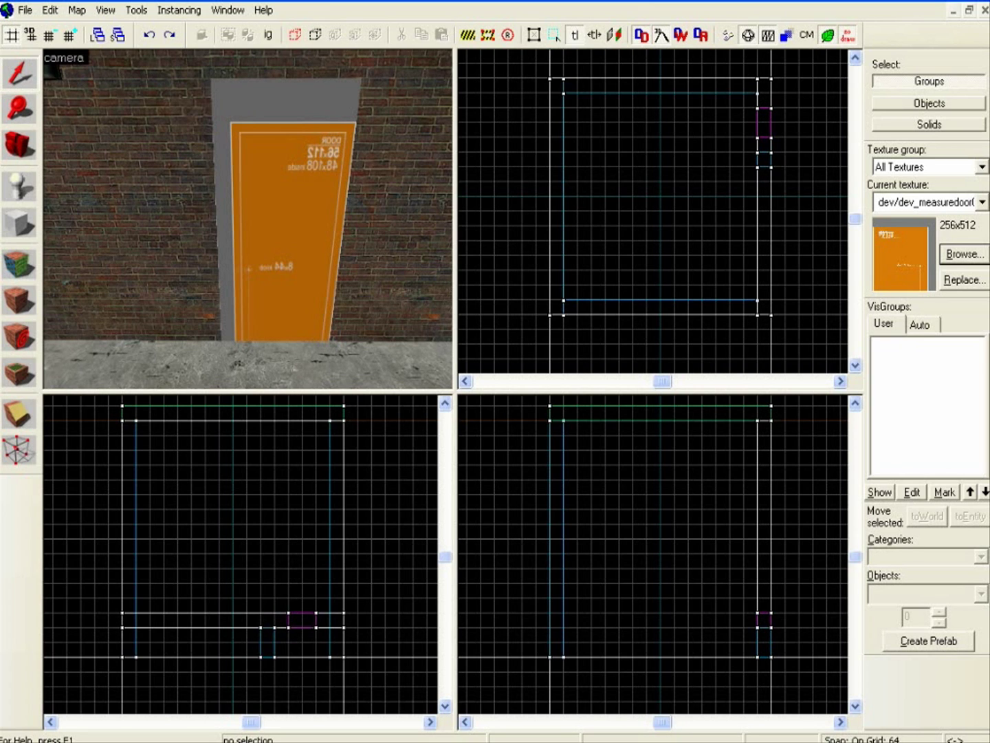
click(19, 223)
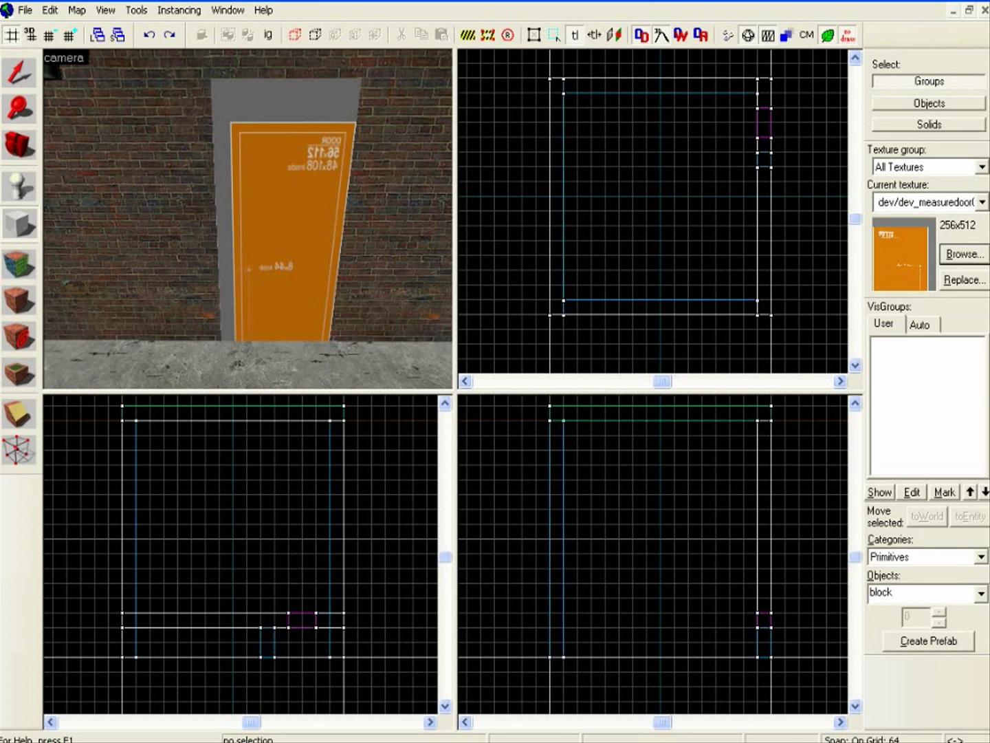
drag(757, 153, 770, 168)
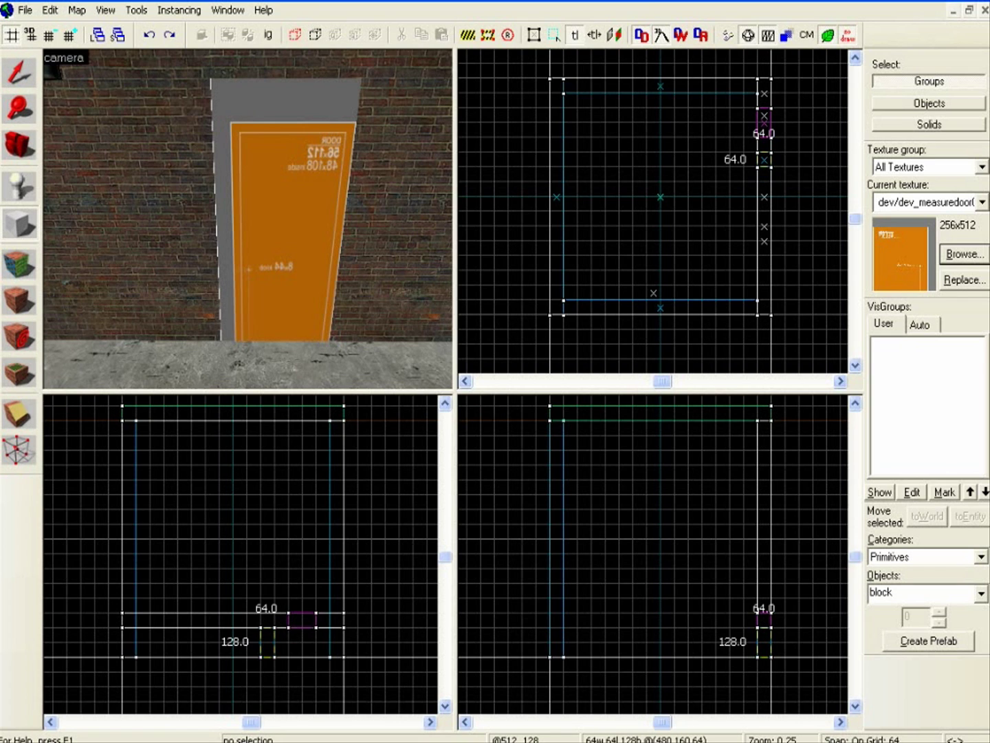
key(Return)
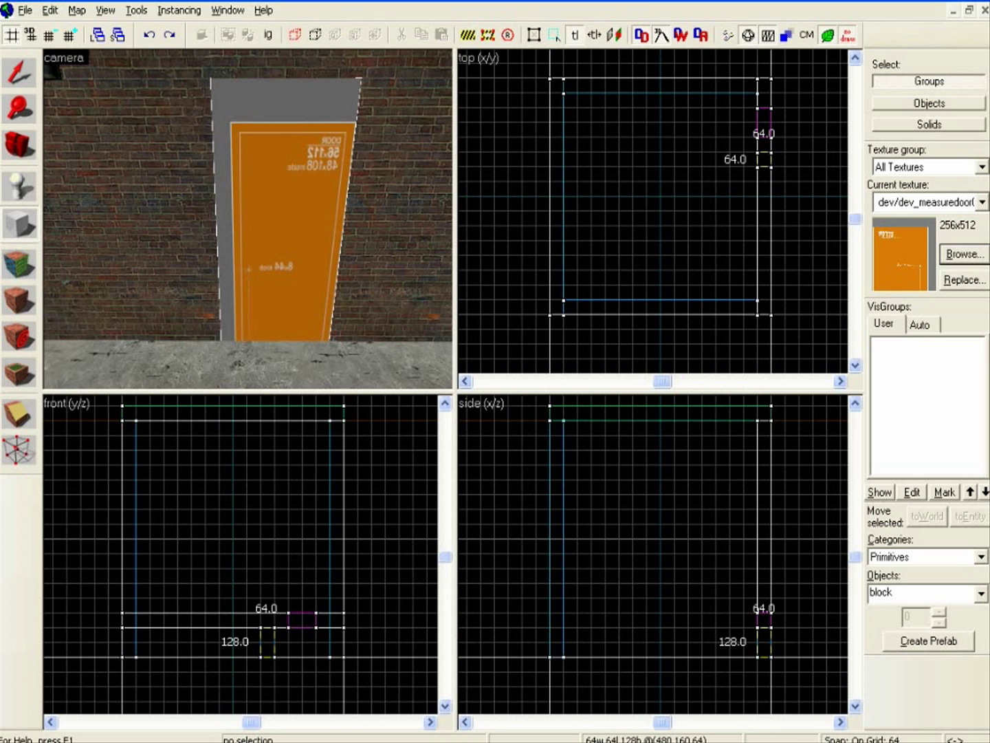
Shrink the new block outline off-grid to about 48 units wide and 108 high, matching the inner door lines of the measure texture.
alt+drag(269, 622, 268, 632)
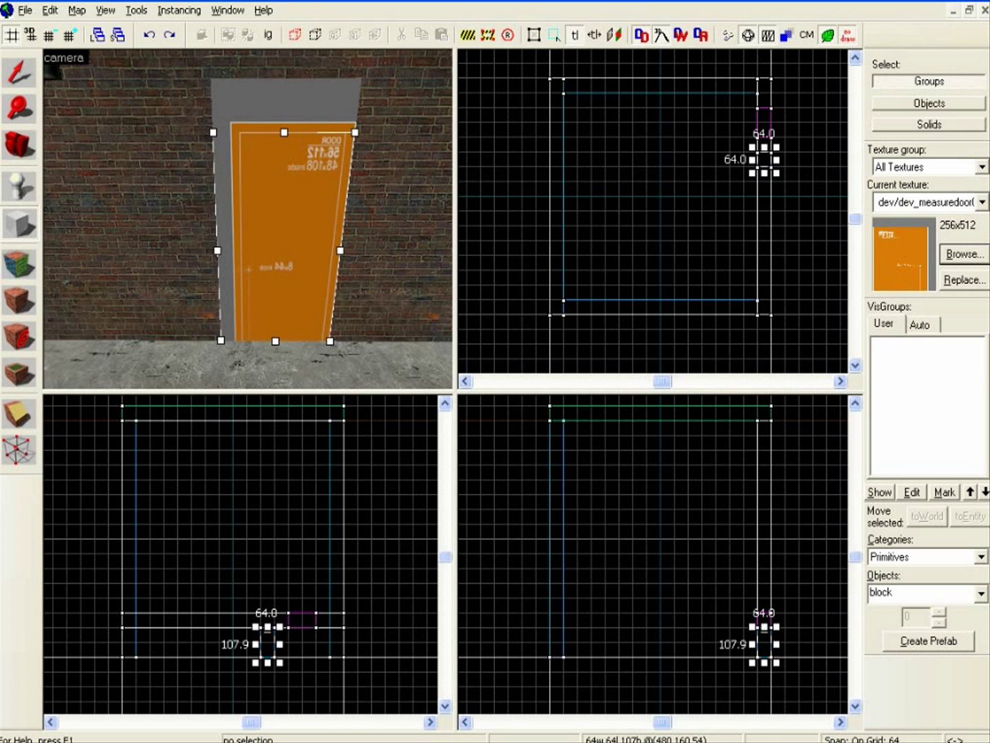
alt+drag(341, 250, 331, 251)
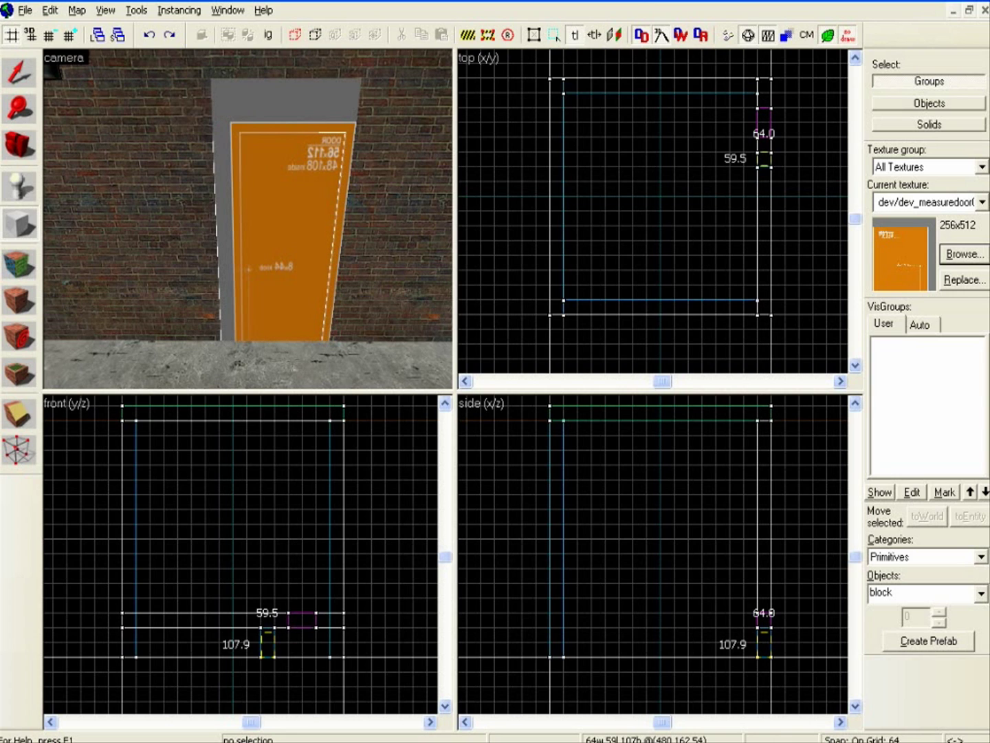
drag(256, 644, 258, 644)
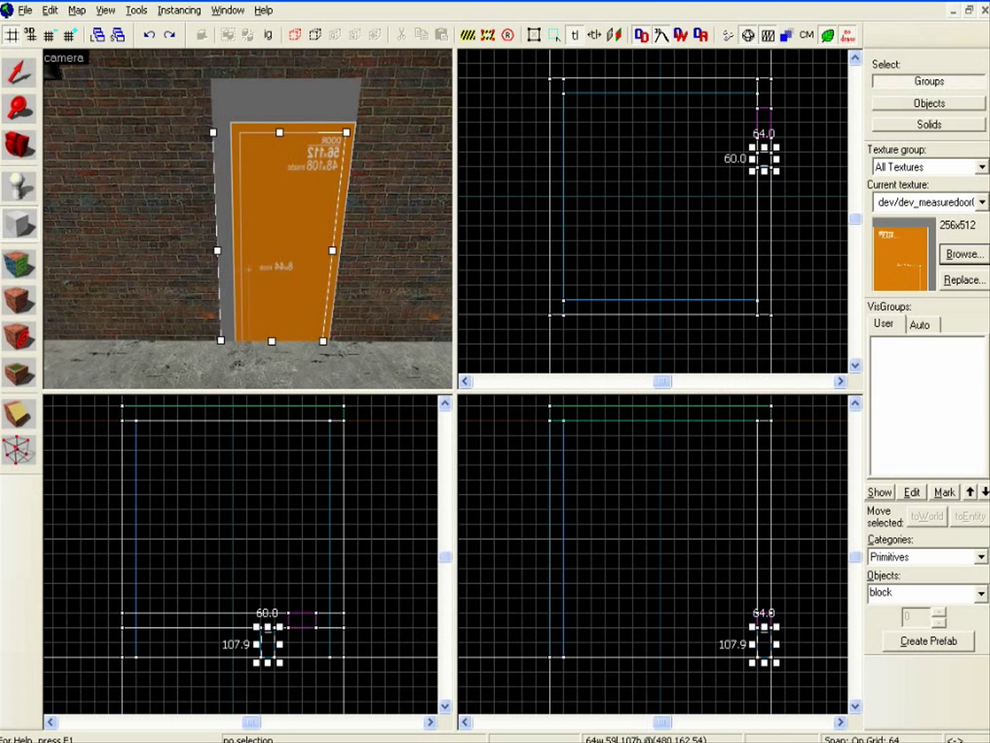
alt+drag(218, 251, 240, 251)
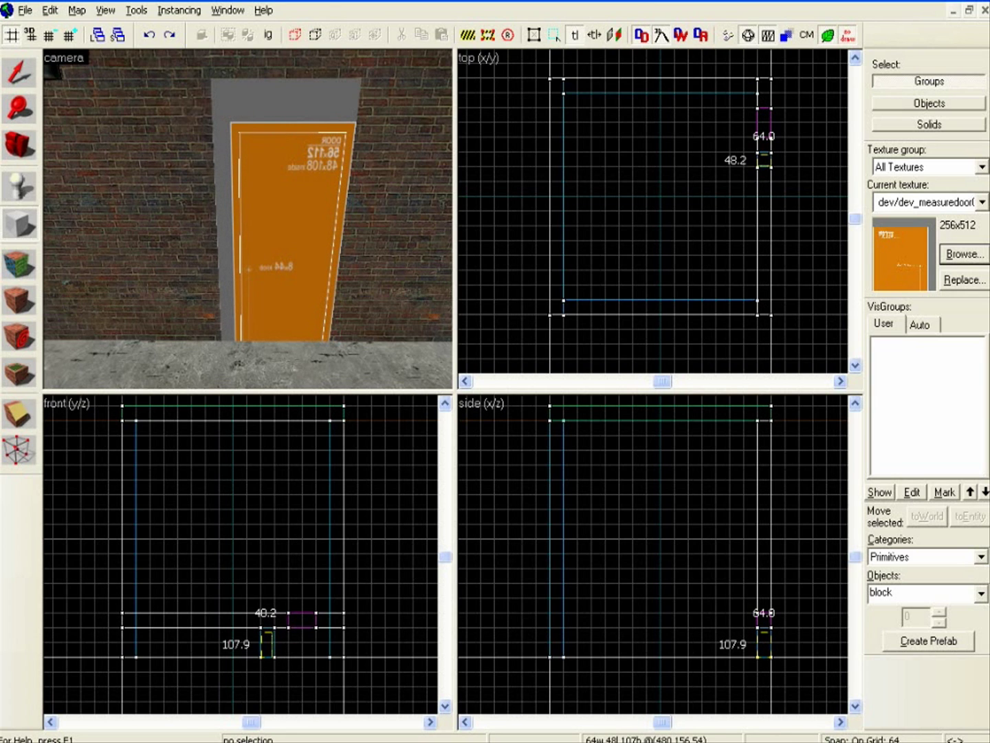
drag(261, 645, 260, 645)
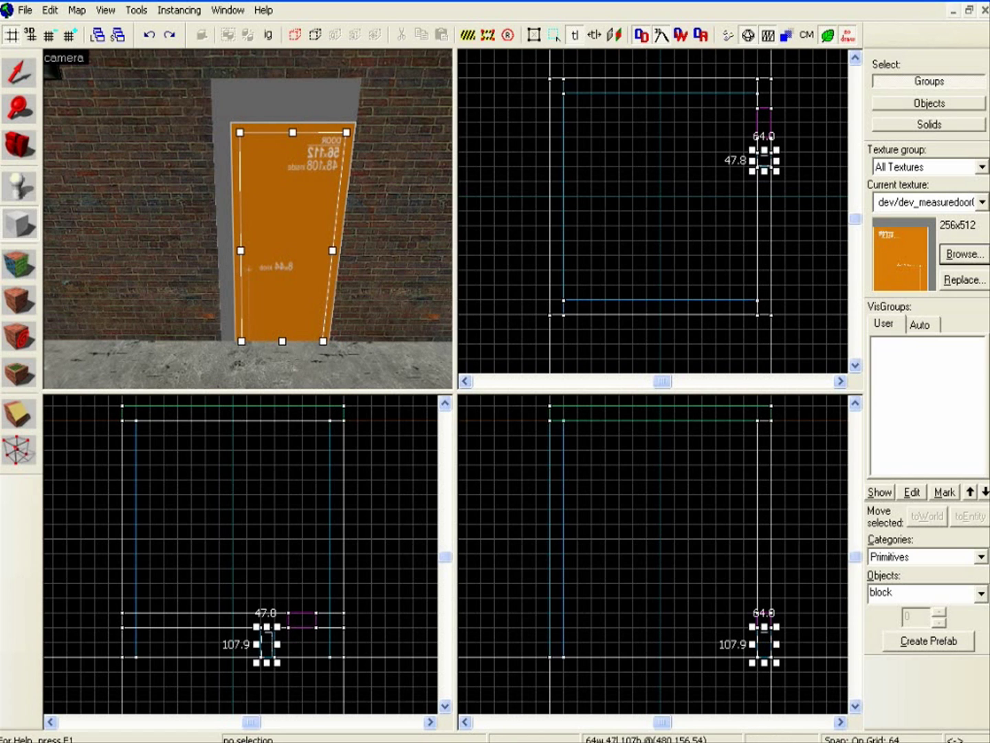
Clear the texture filter, pick dev/graygrid and create the inner block with it.
click(963, 254)
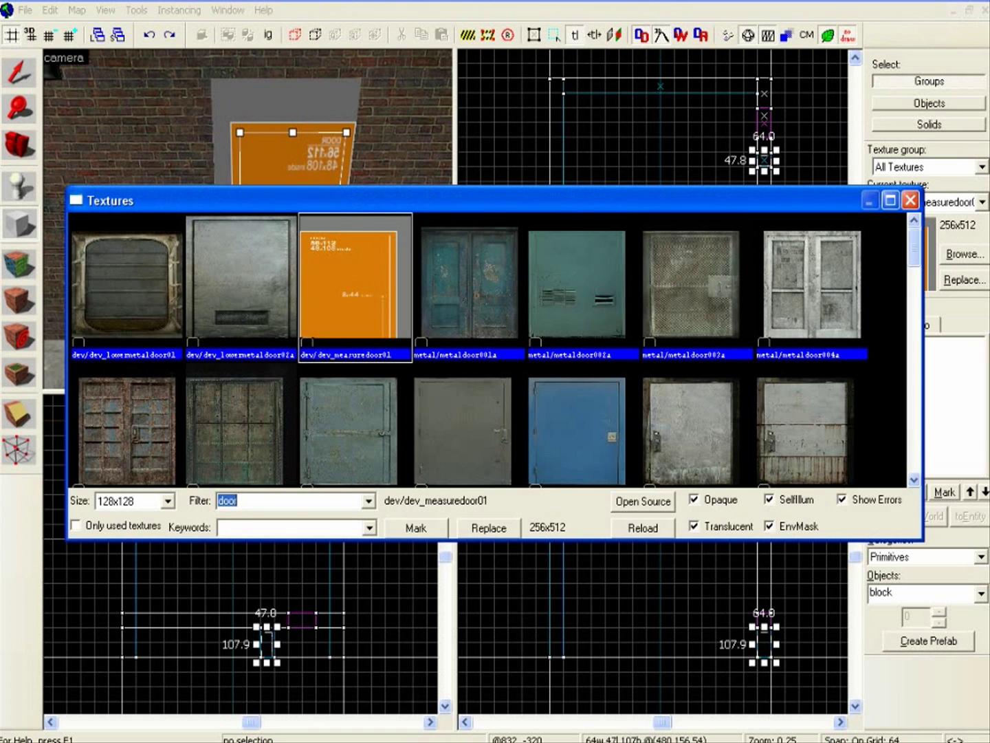
key(BackSpace)
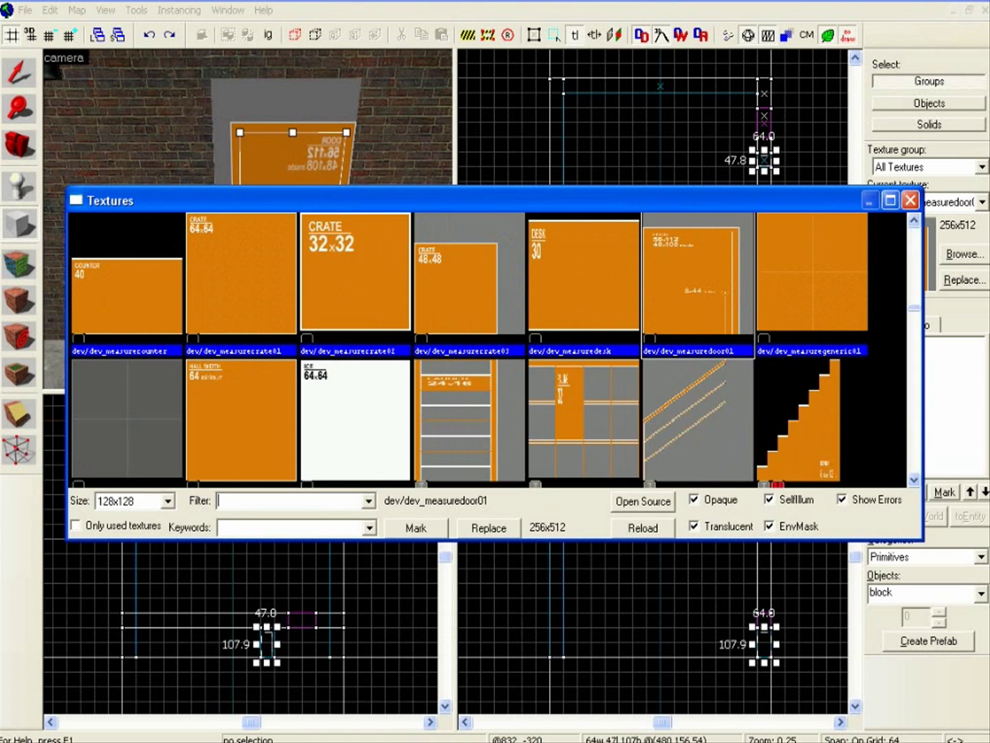
click(914, 480)
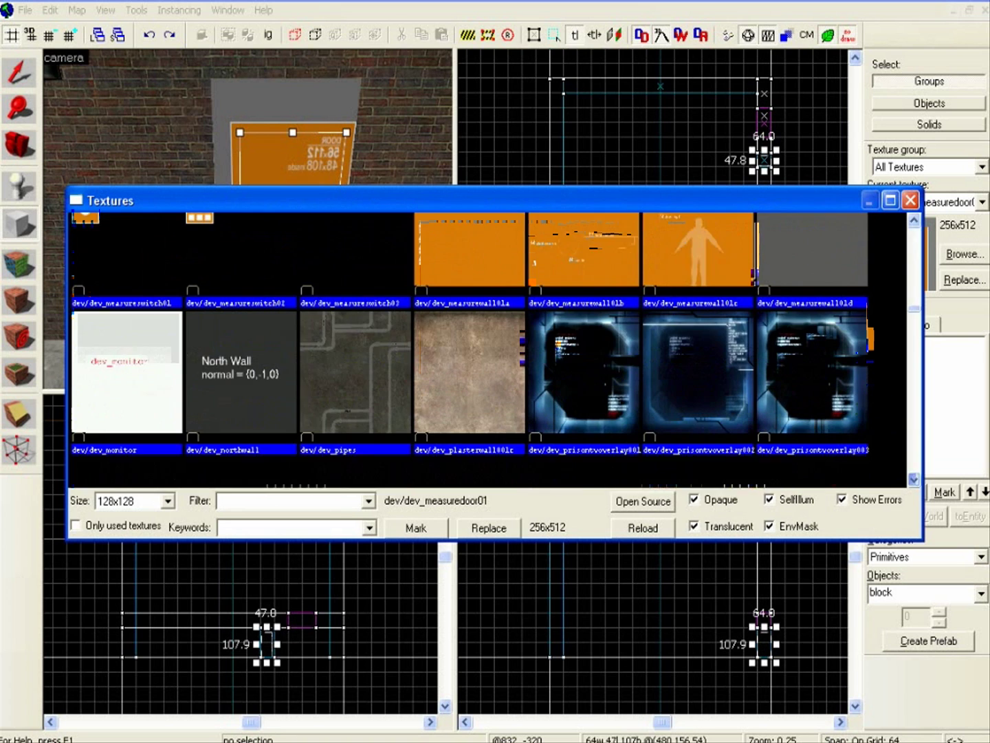
click(914, 479)
click(914, 480)
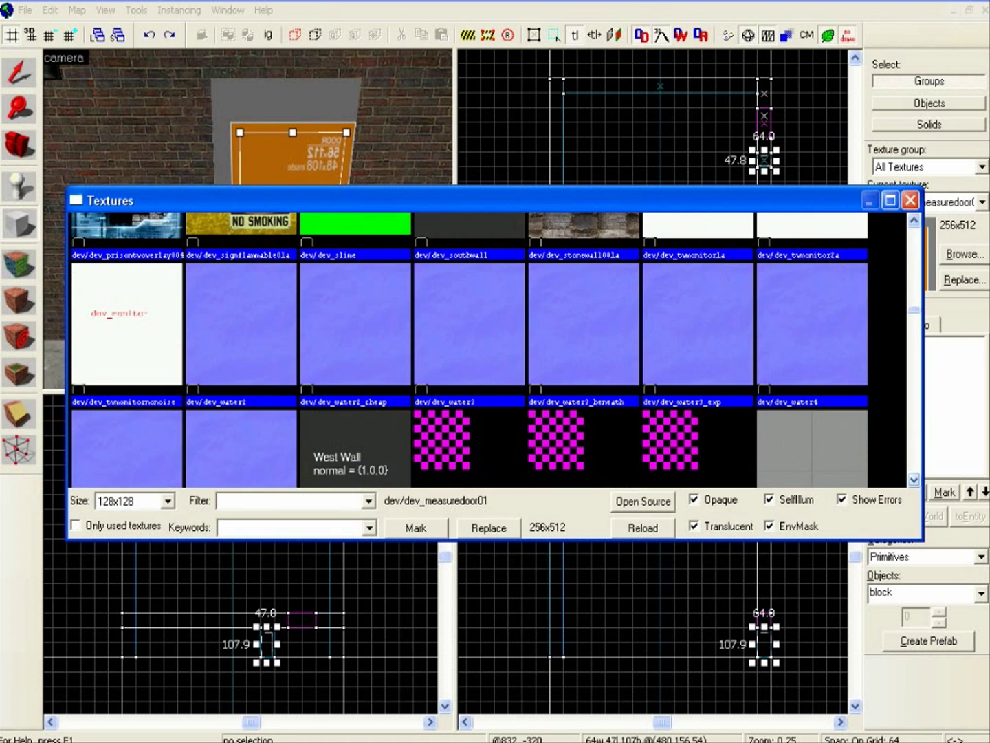
double_click(812, 403)
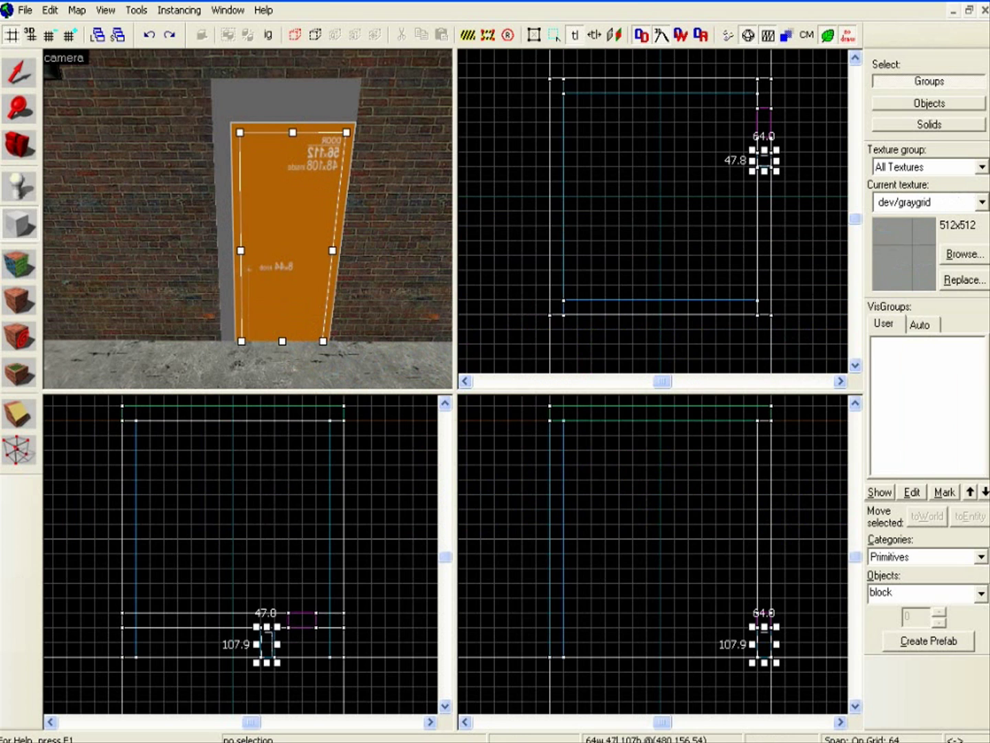
key(Return)
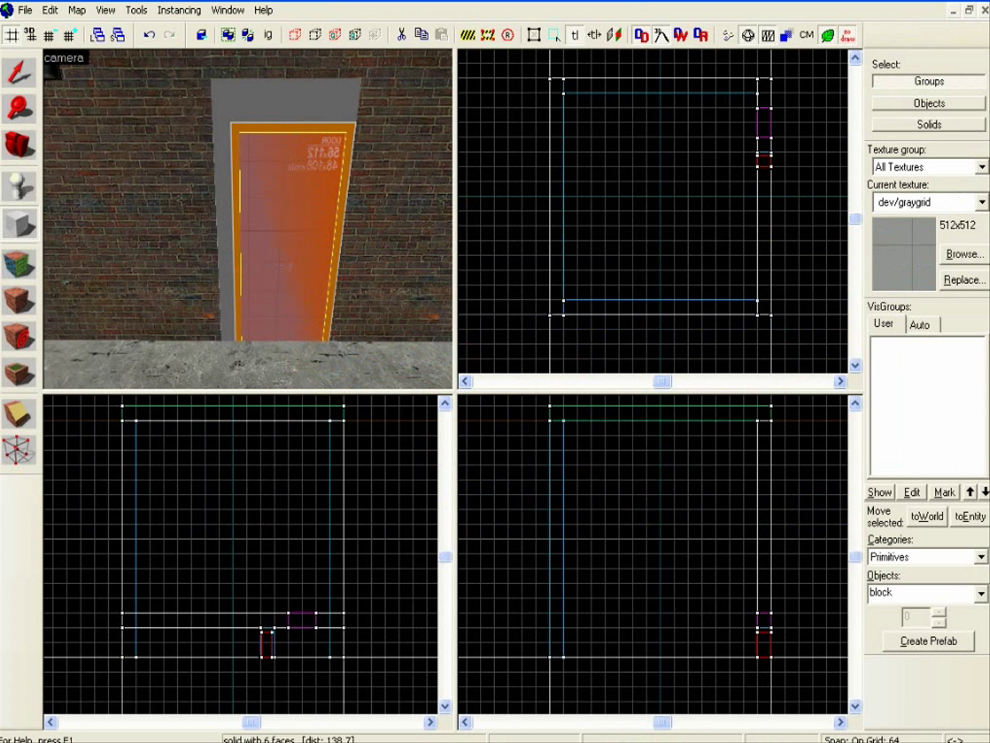
Carve the orange door block with the inner block and delete the inner block to leave a door frame.
click(136, 10)
click(151, 28)
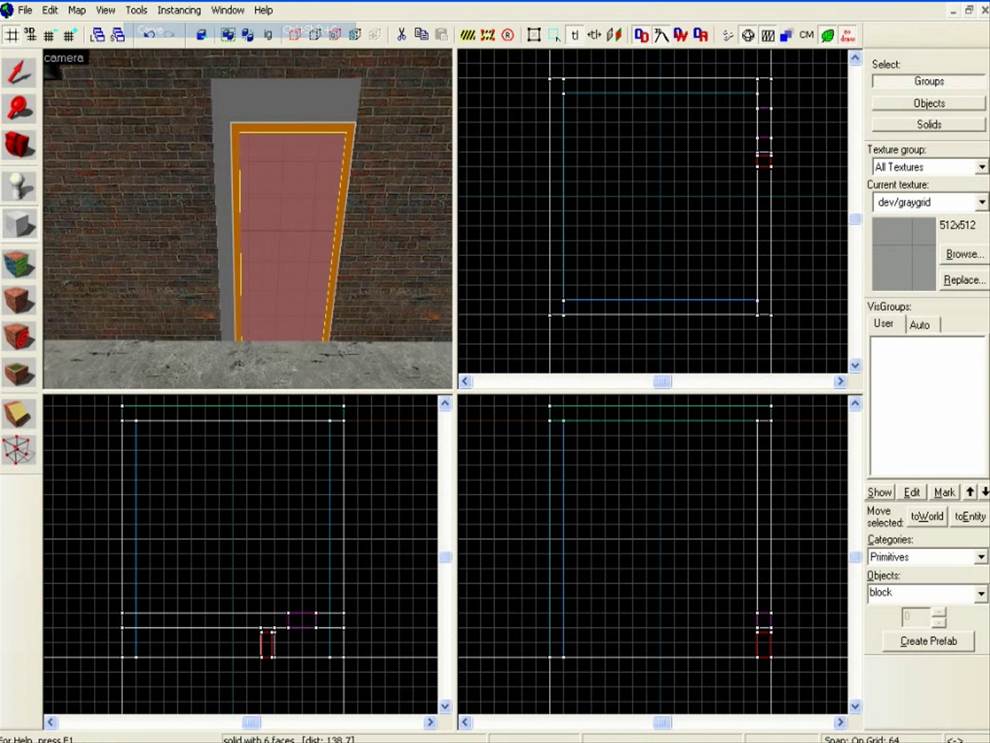
key(Delete)
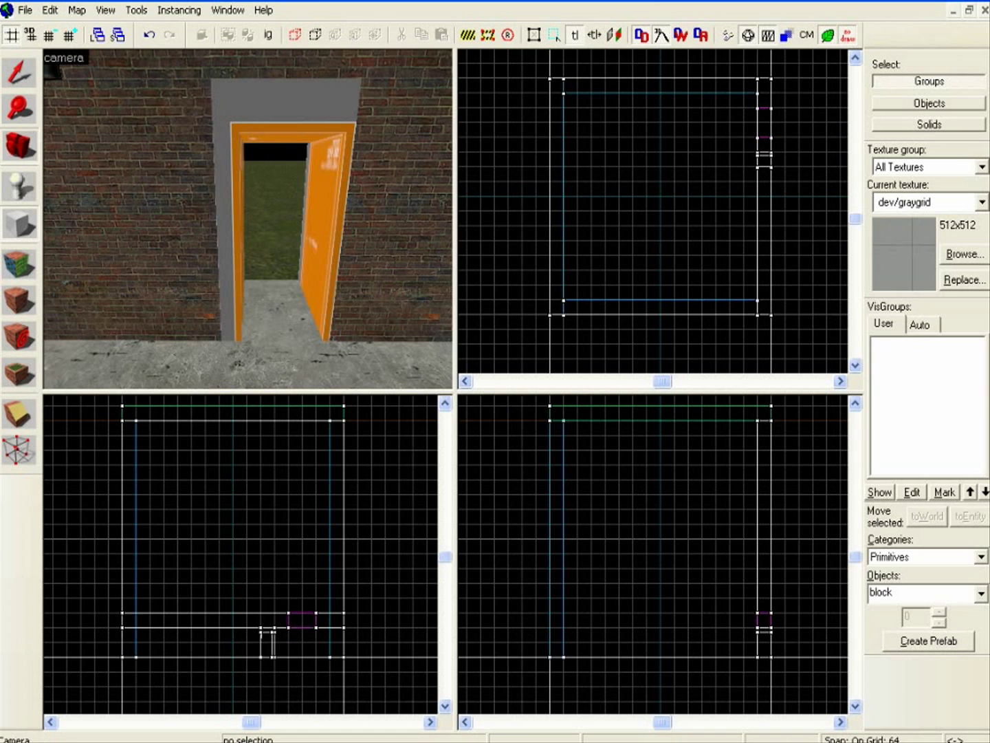
Switch face editing to Select mode and apply dev/graygrid to the three inner faces of the orange door frame.
click(19, 146)
mouse_move(249, 219)
mouse_down()
mouse_move(317, 215)
mouse_move(249, 218)
mouse_up()
key(w)
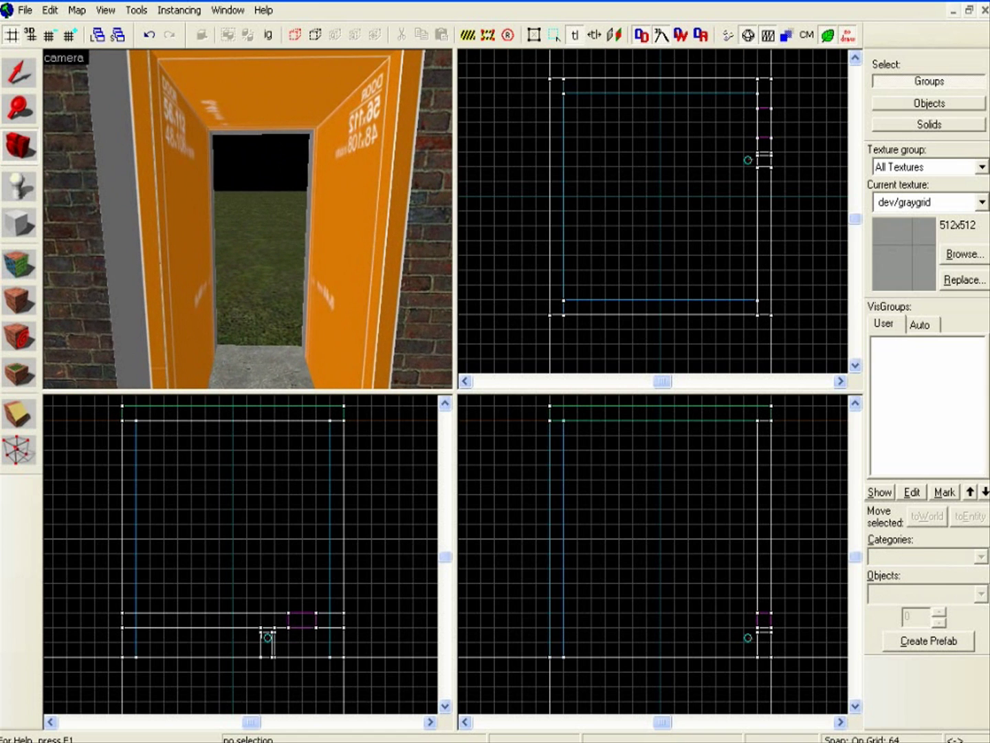
key(shift+a)
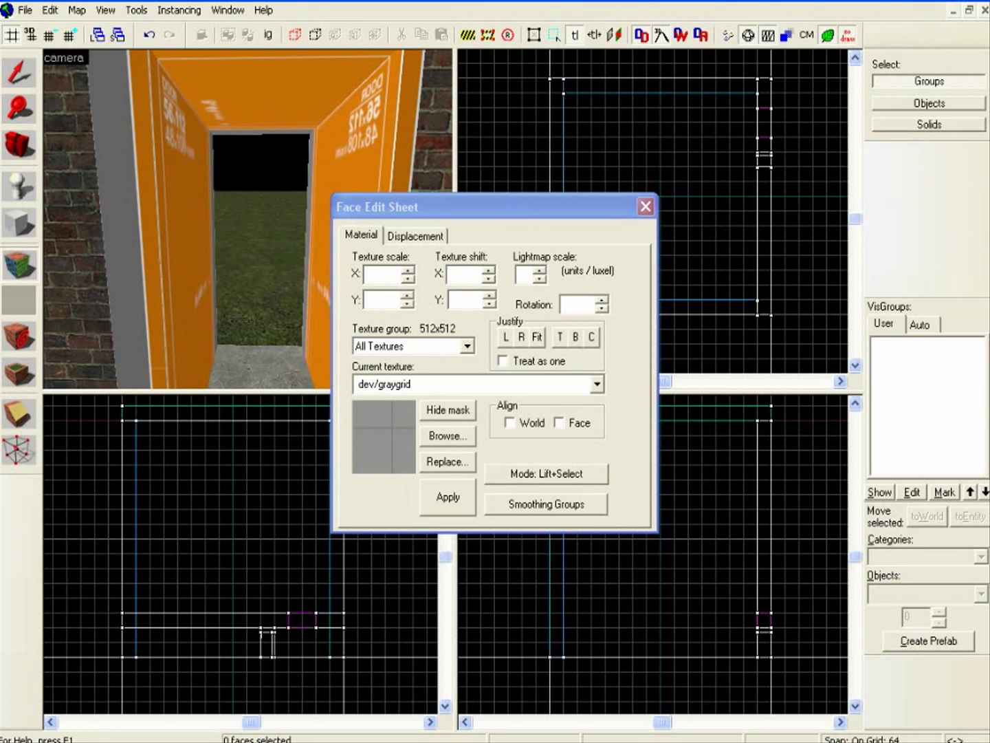
click(546, 474)
click(521, 527)
click(184, 226)
ctrl+click(265, 96)
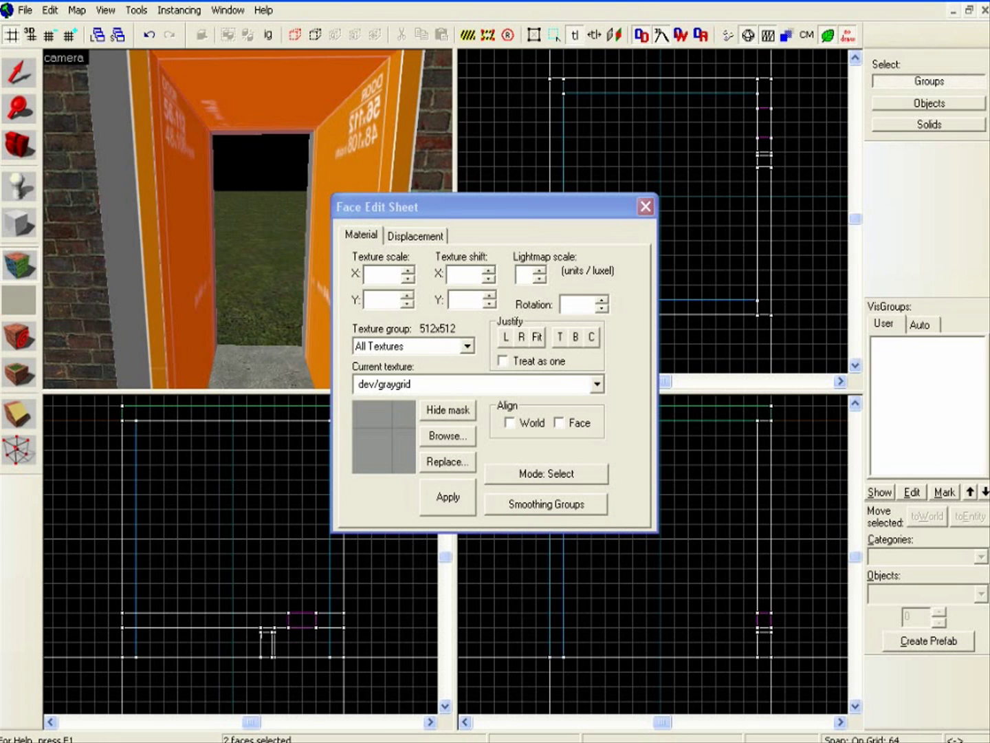
ctrl+click(364, 137)
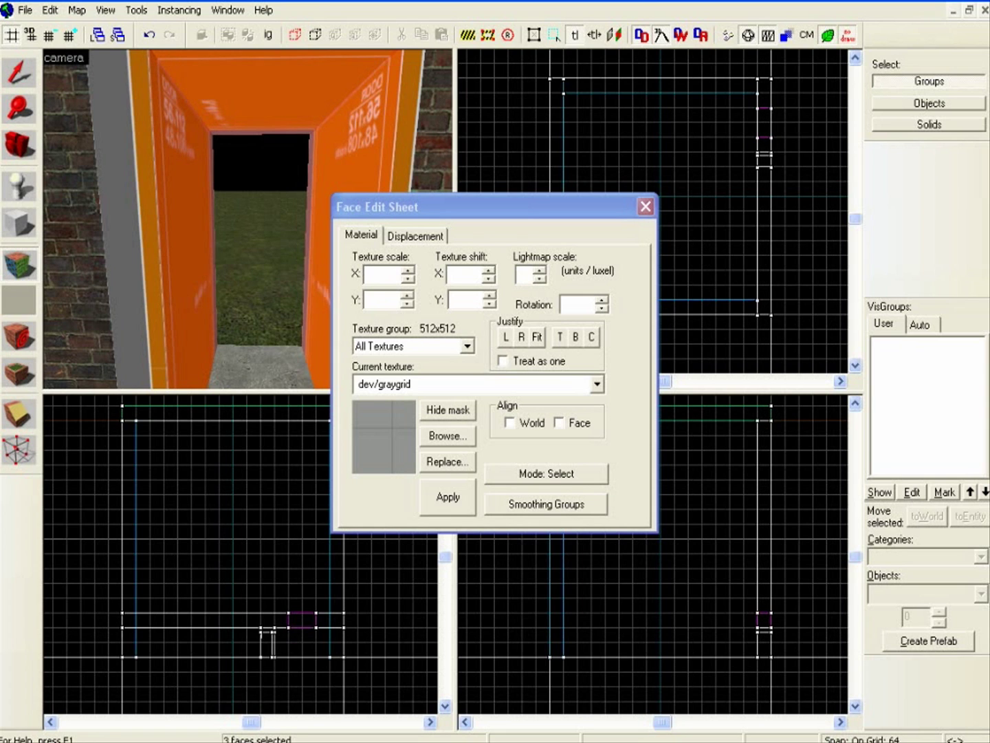
click(448, 497)
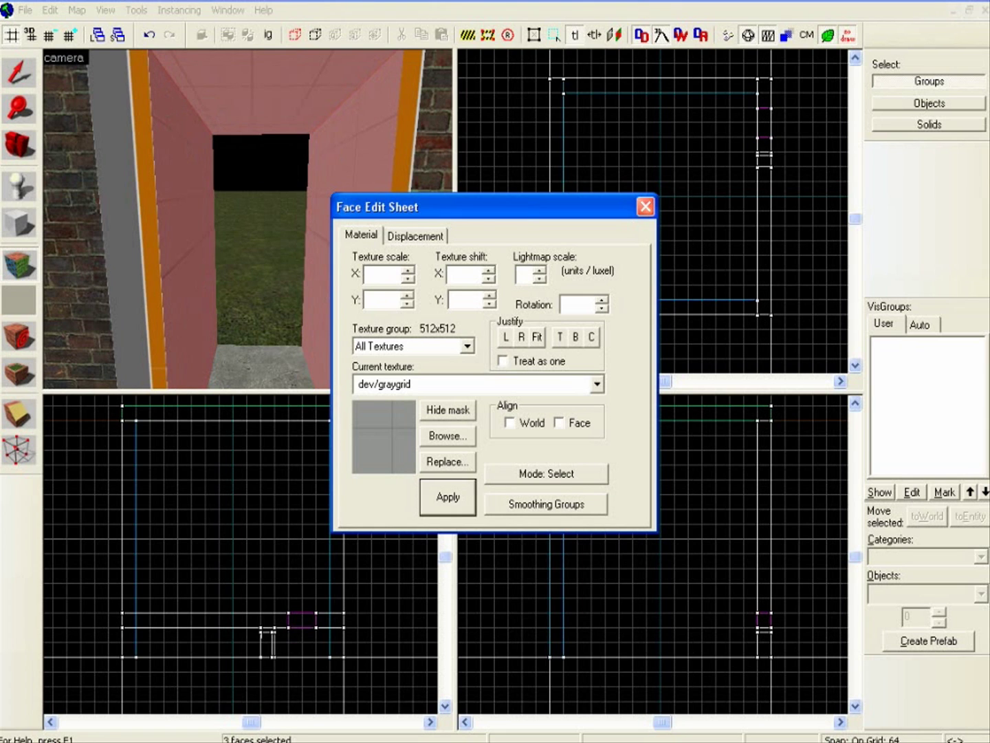
click(645, 206)
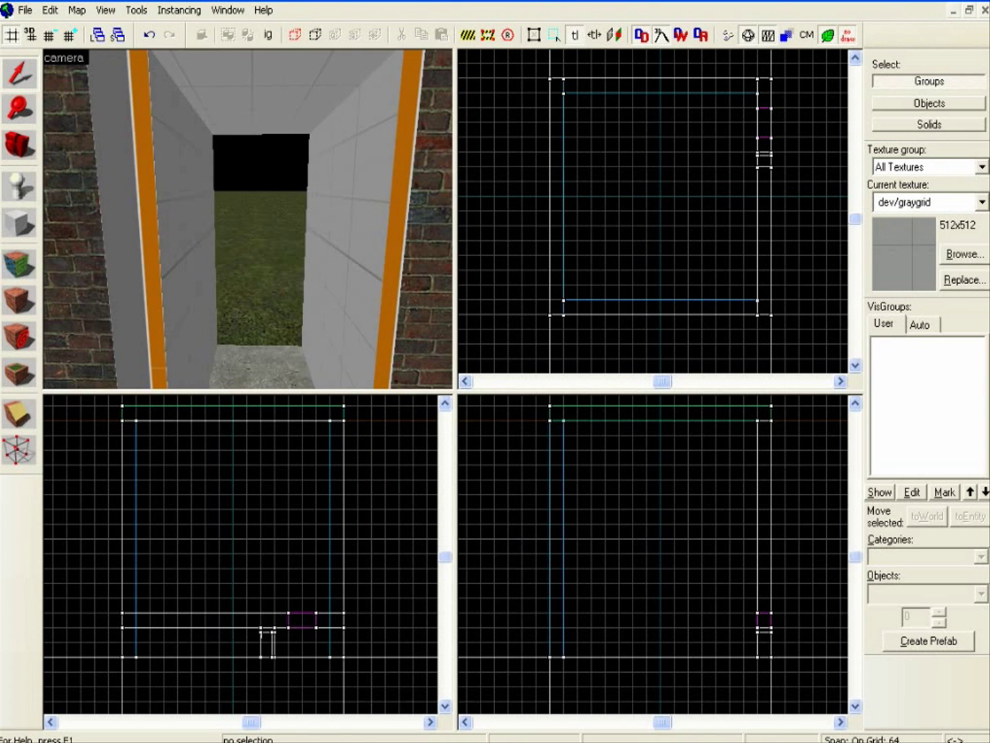
Thin the grouped door frame's depth to a narrow strip flush with the room side of the wall, and deselect it.
click(350, 199)
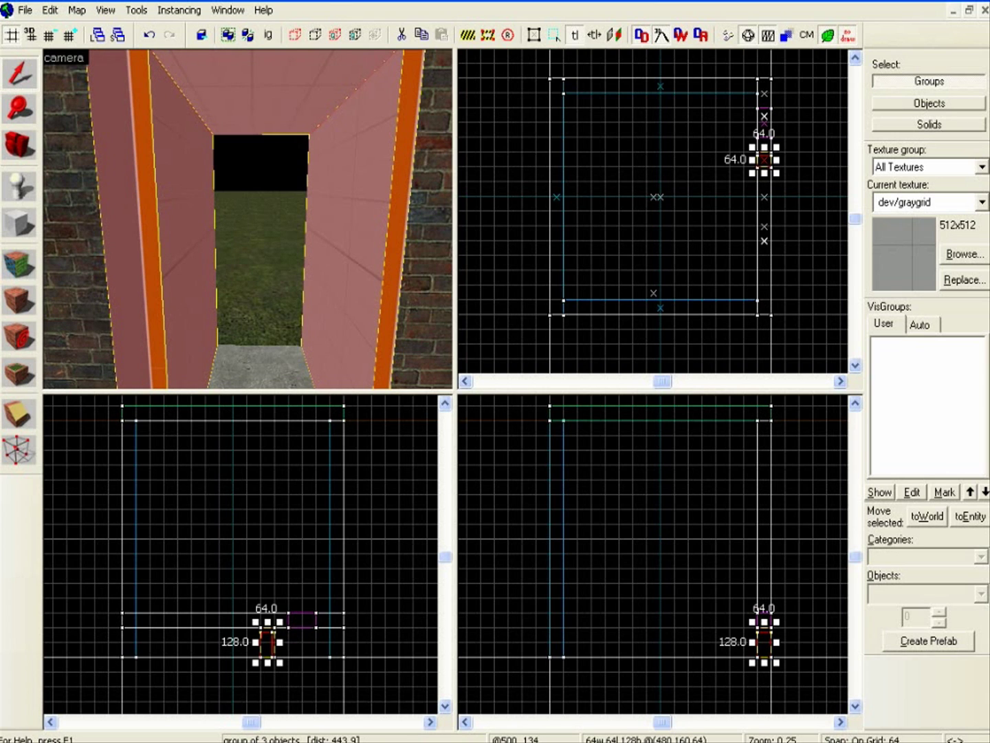
scroll(765, 160, up, 10)
scroll(768, 167, up, 3)
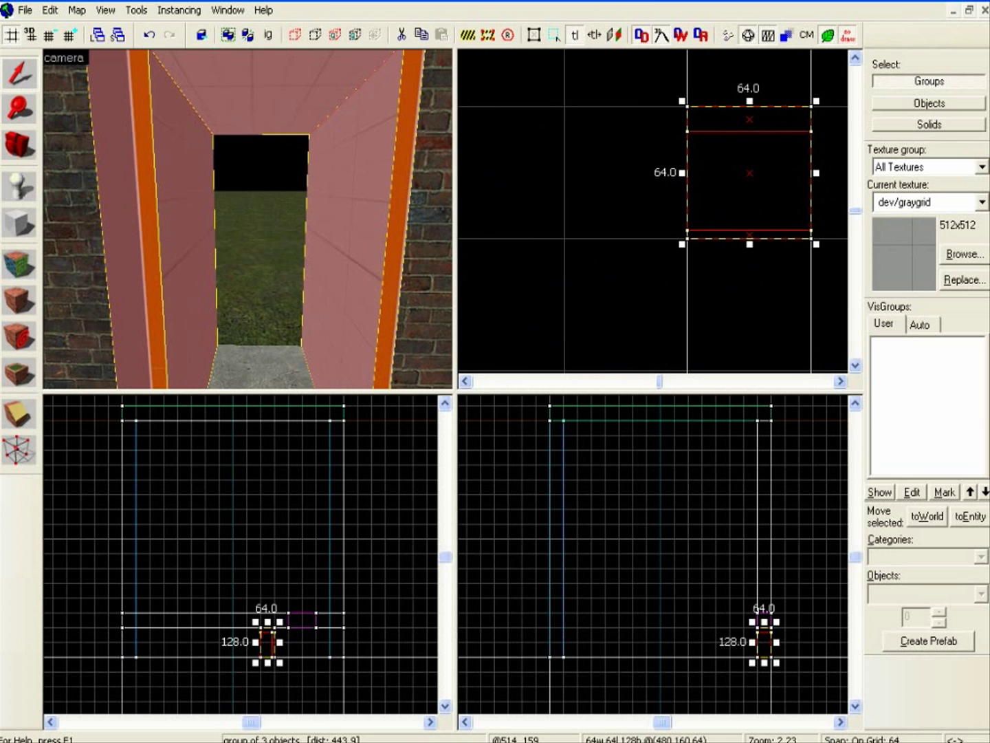
drag(816, 173, 696, 174)
key(Escape)
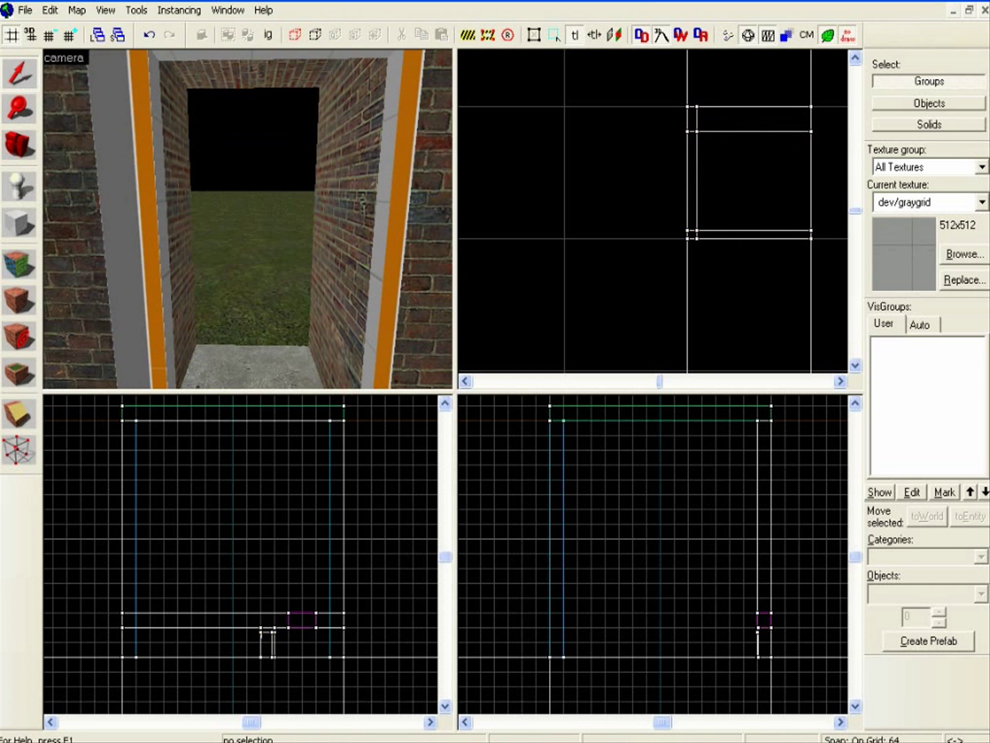
Start the Entity tool from the outer side of the doorway and set its category to Entities.
key(s)
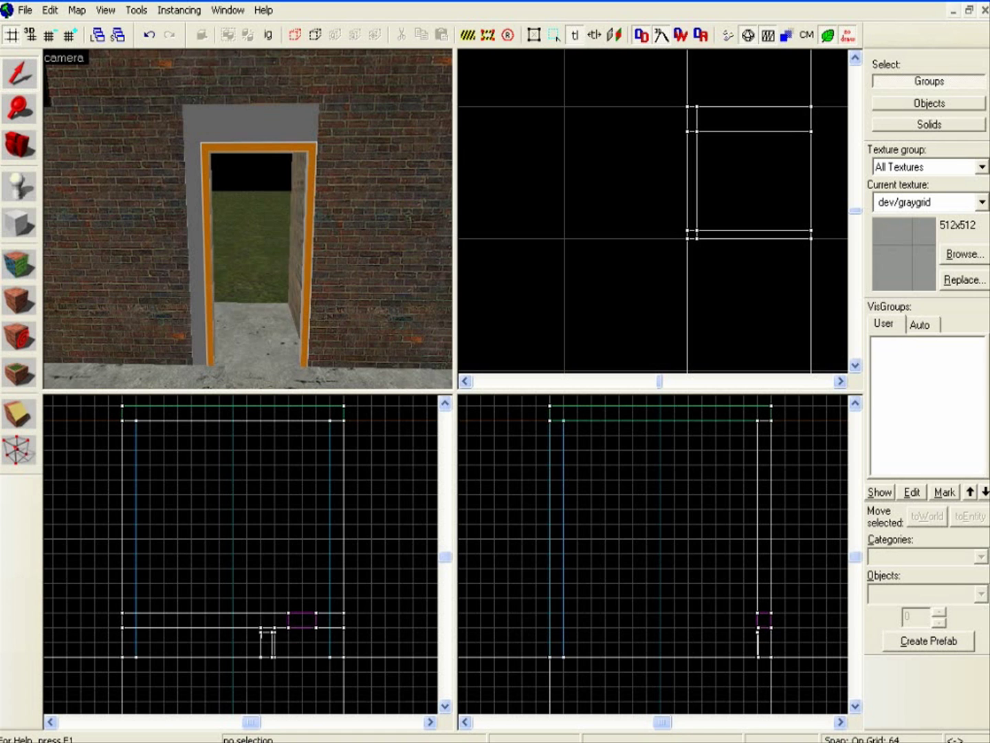
click(20, 144)
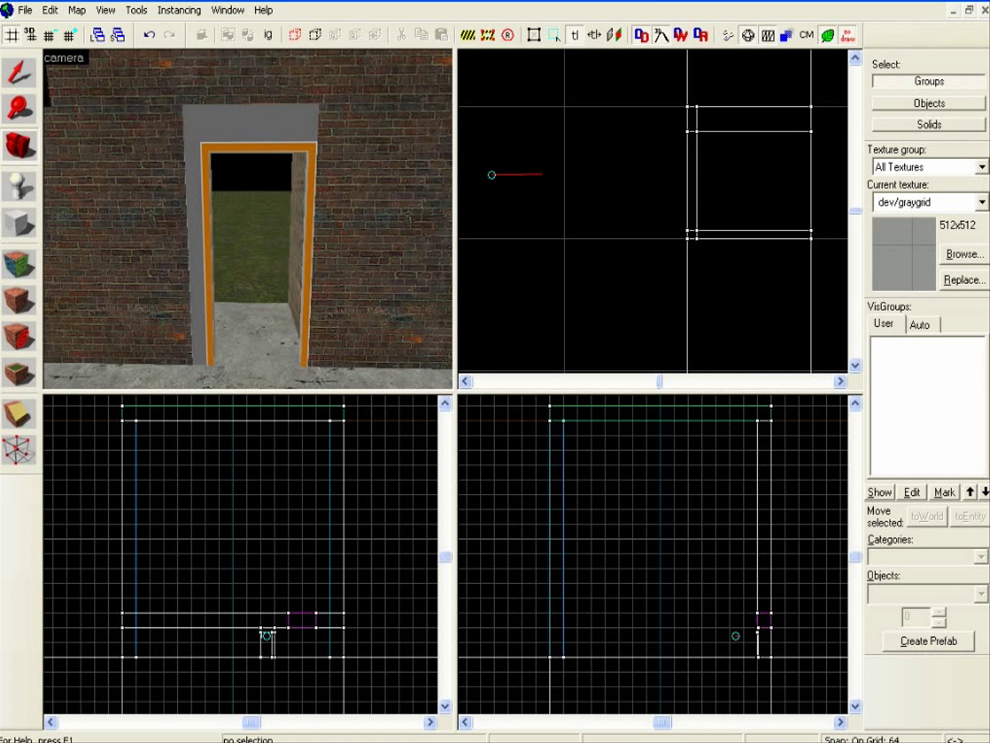
scroll(248, 219, up, 4)
drag(165, 219, 245, 255)
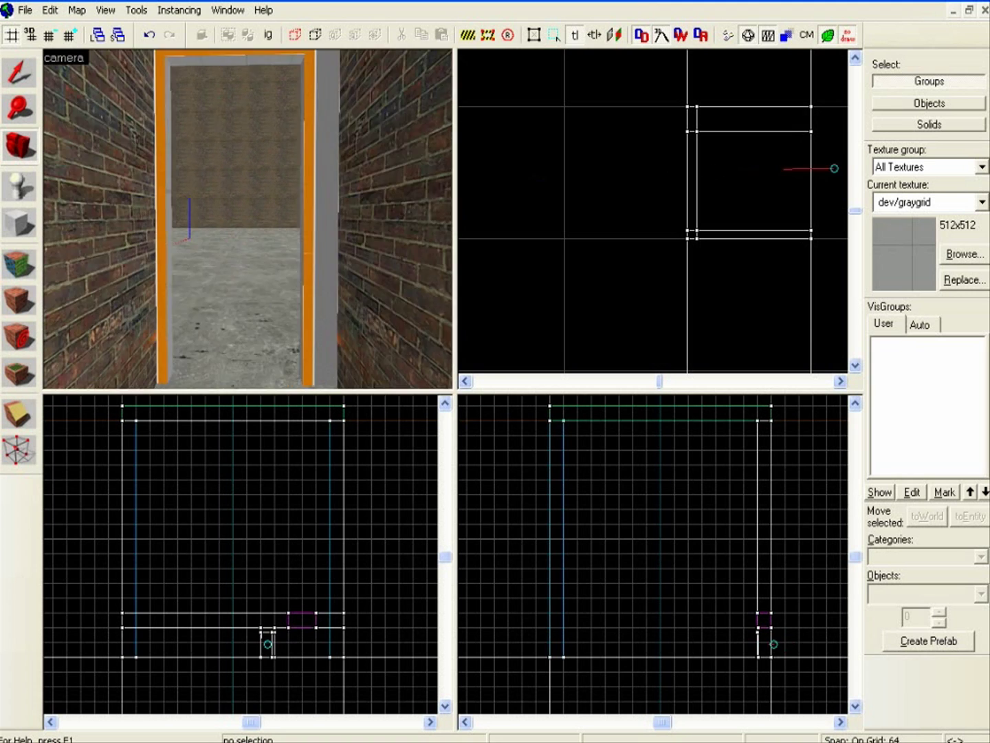
scroll(249, 219, down, 1)
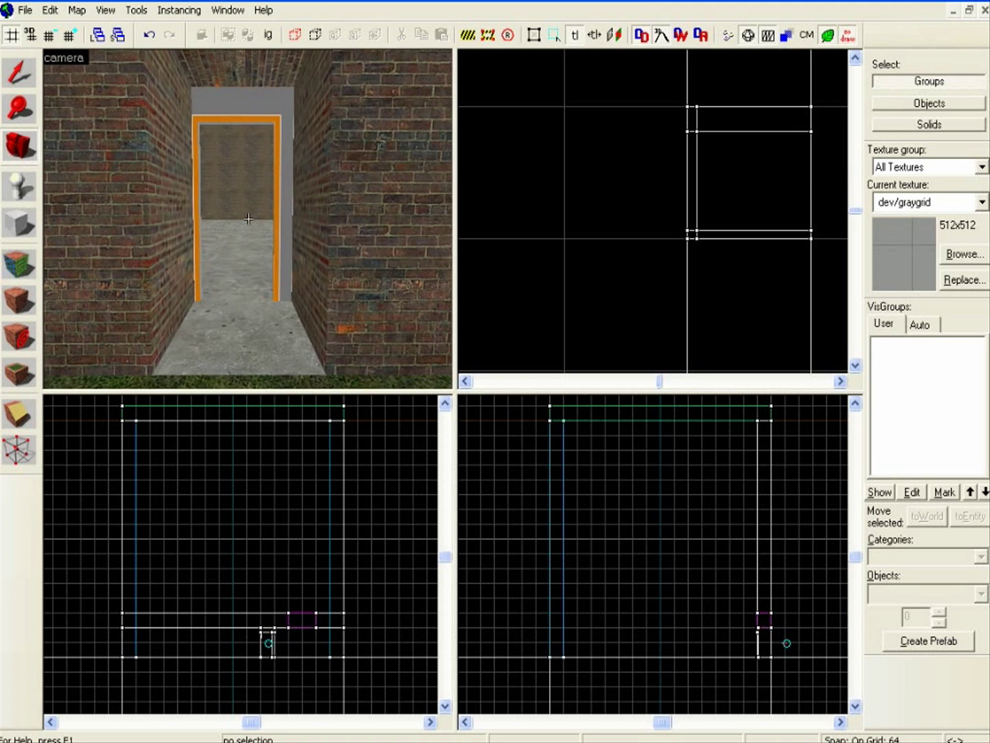
key(Down)
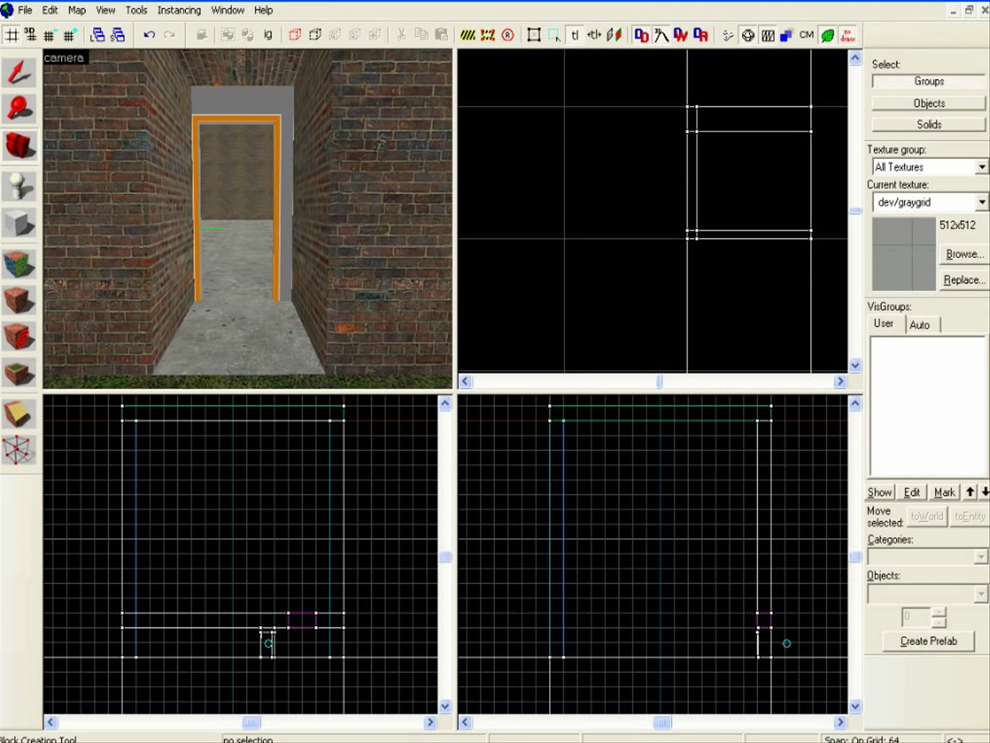
click(18, 186)
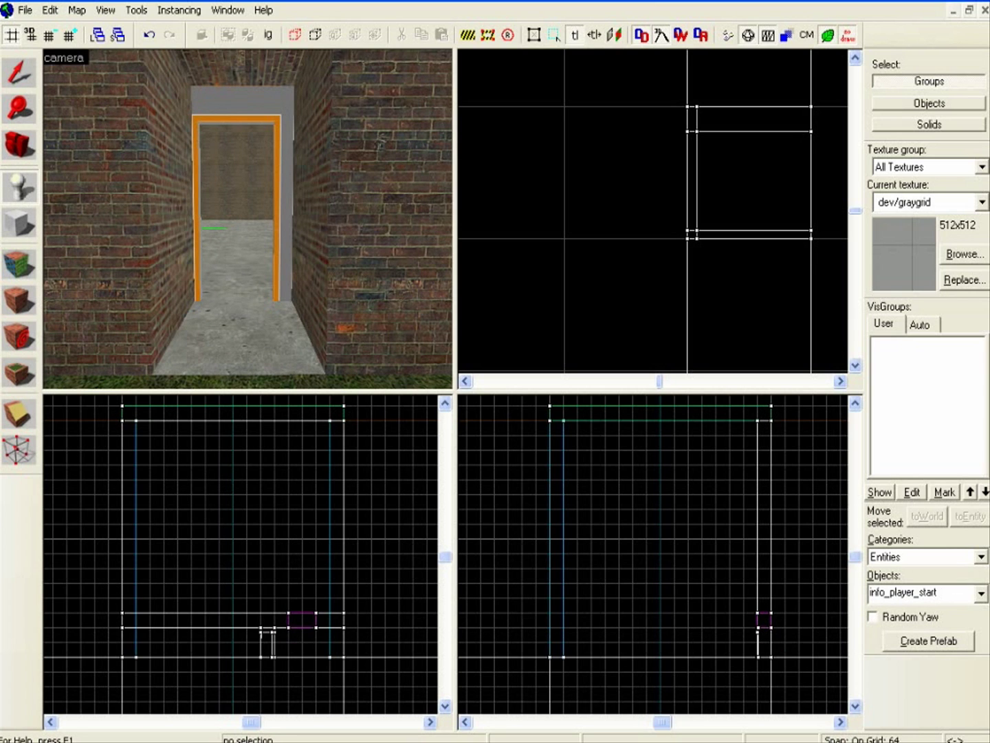
click(982, 557)
click(982, 557)
click(981, 557)
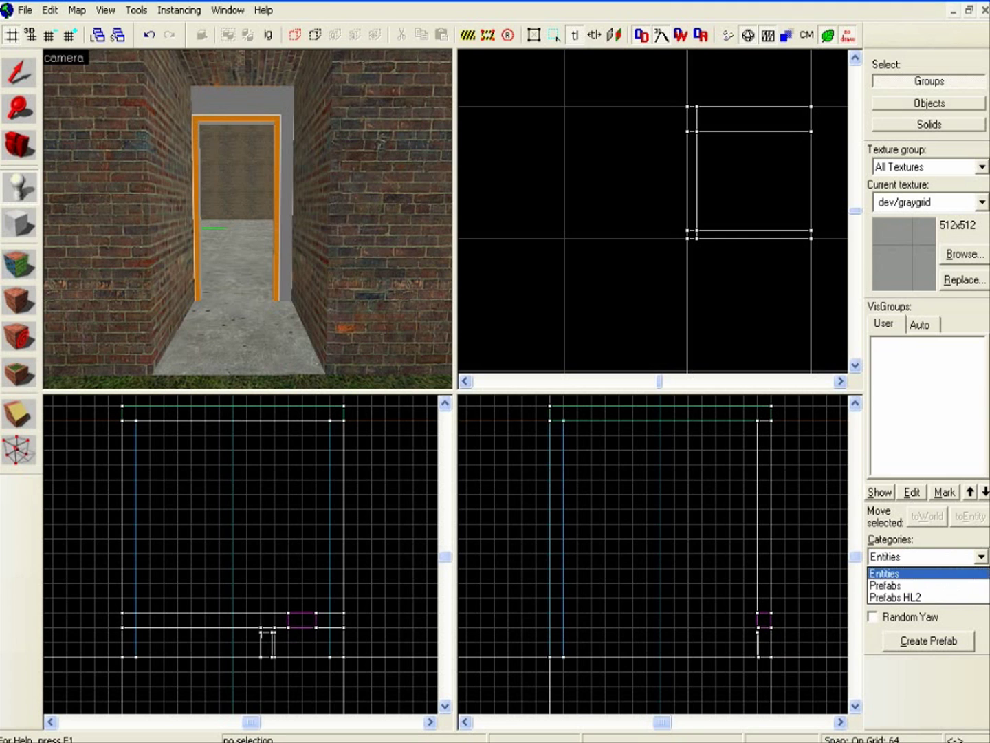
click(920, 573)
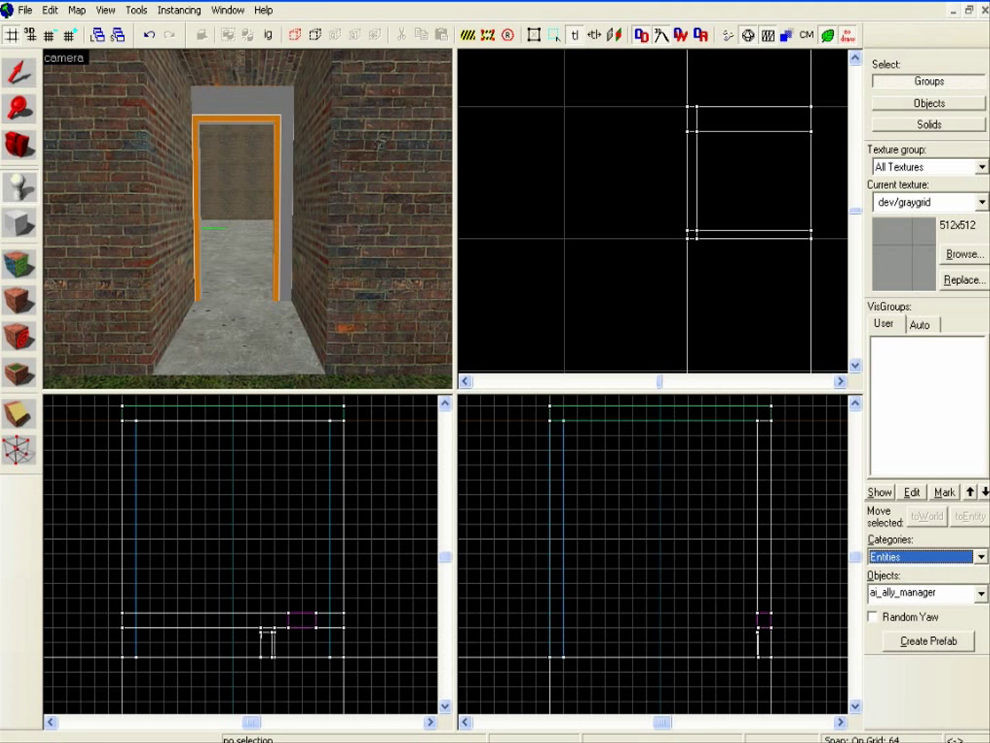
Search the entity objects for door, choose prop_door_rotating, and place it on the floor inside the door frame.
click(982, 592)
drag(983, 394, 982, 455)
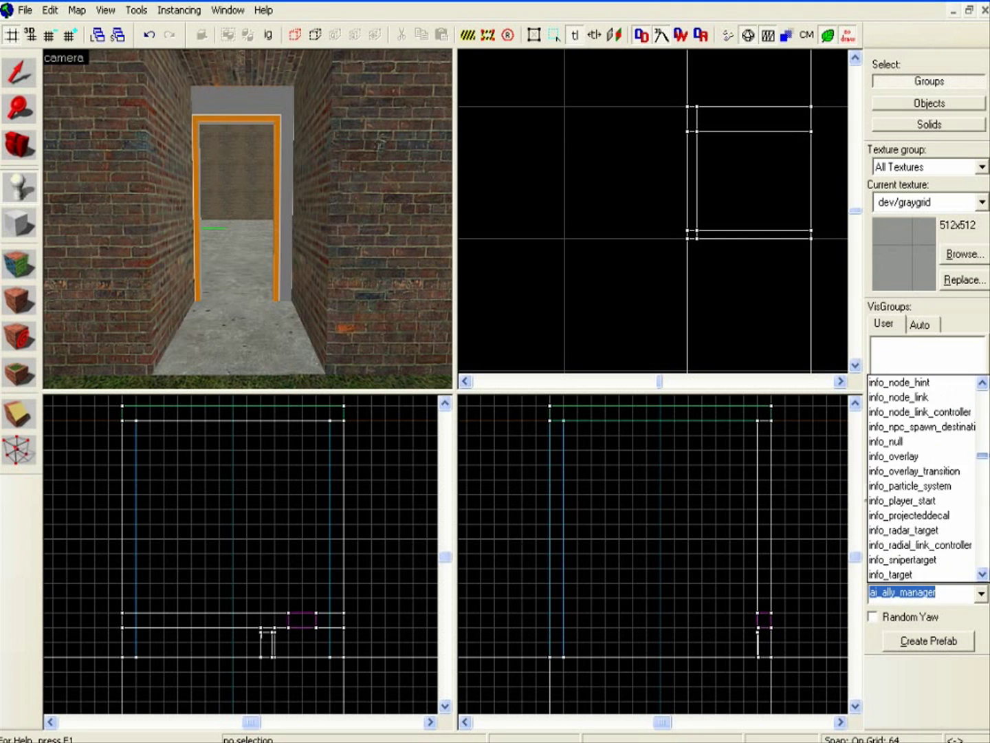
scroll(922, 482, down, 20)
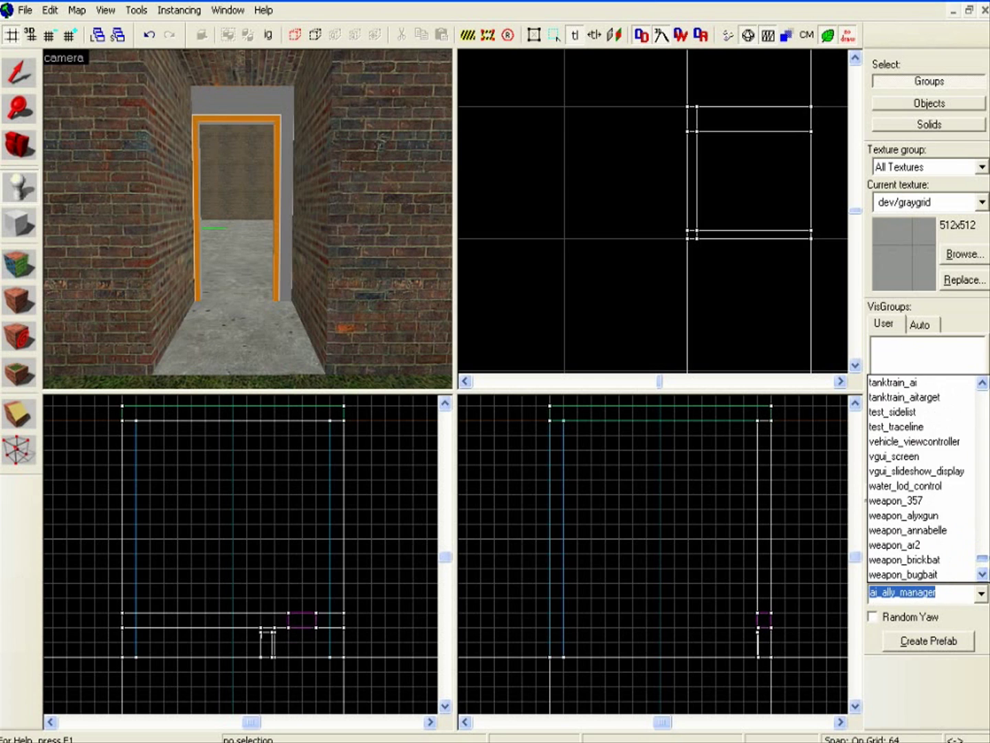
scroll(922, 481, up, 10)
scroll(907, 575, up, 6)
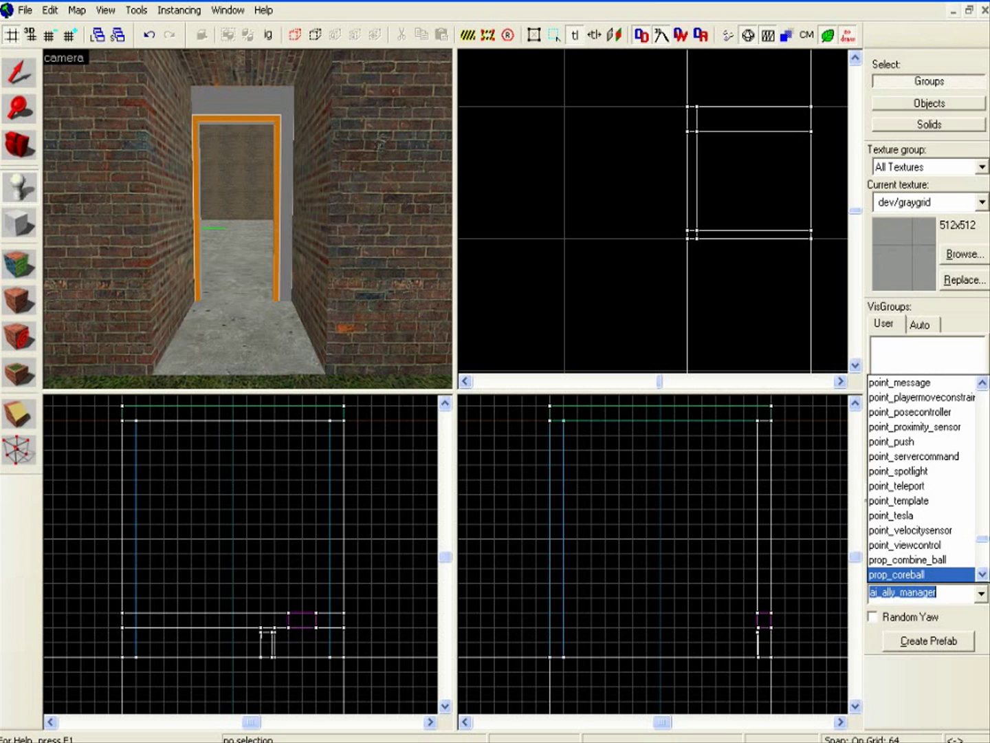
scroll(907, 574, up, 6)
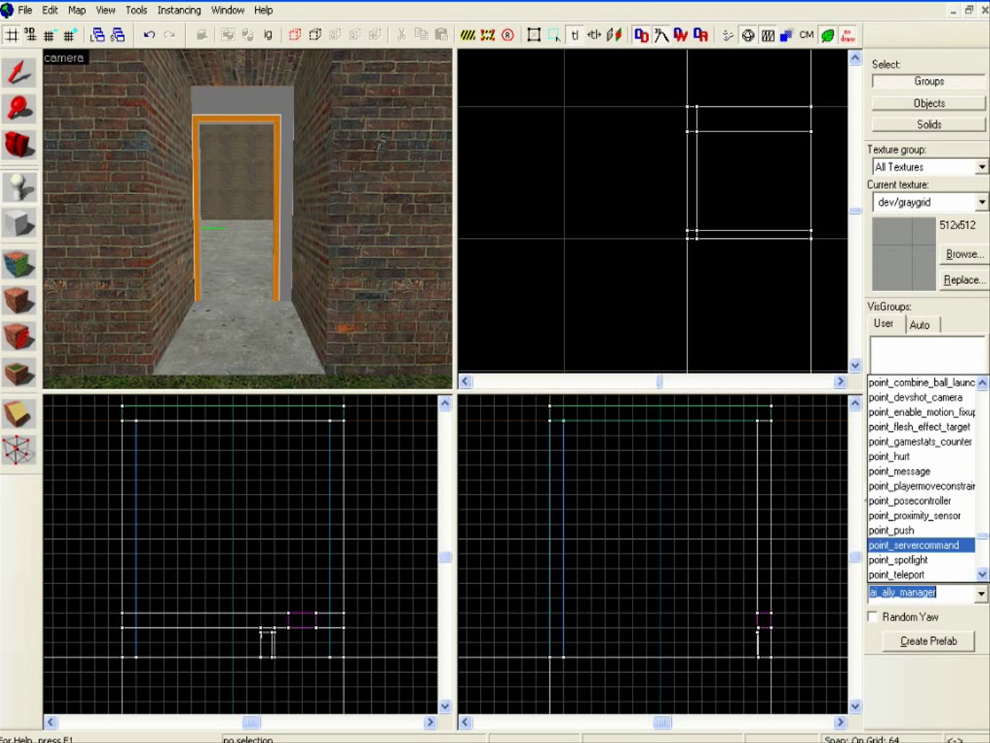
text(door)
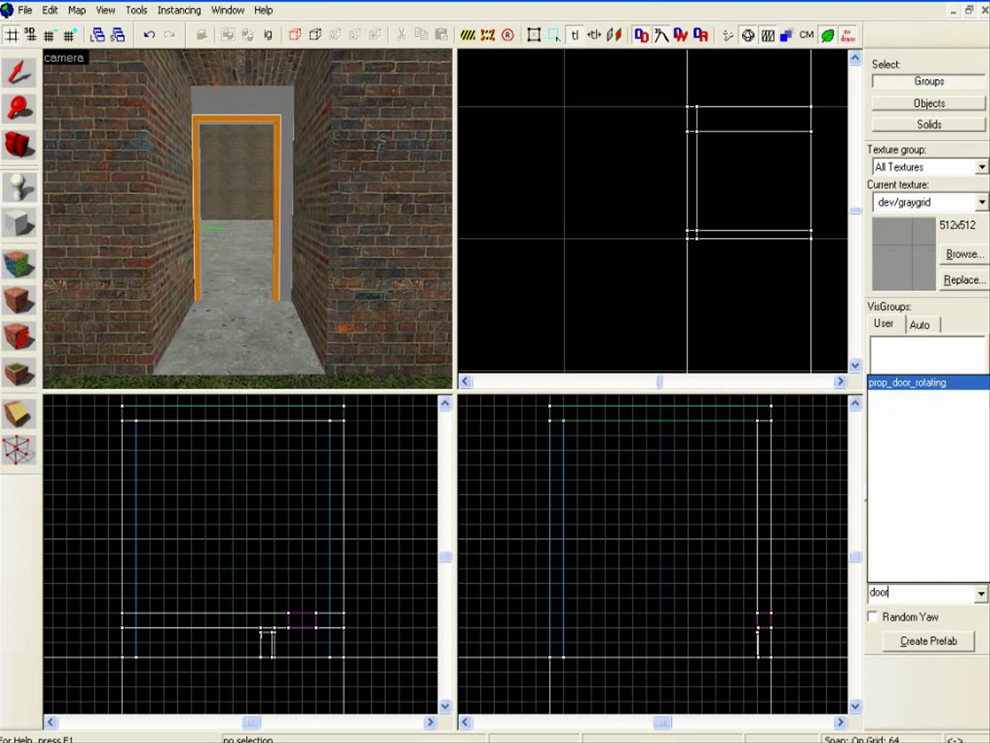
click(908, 383)
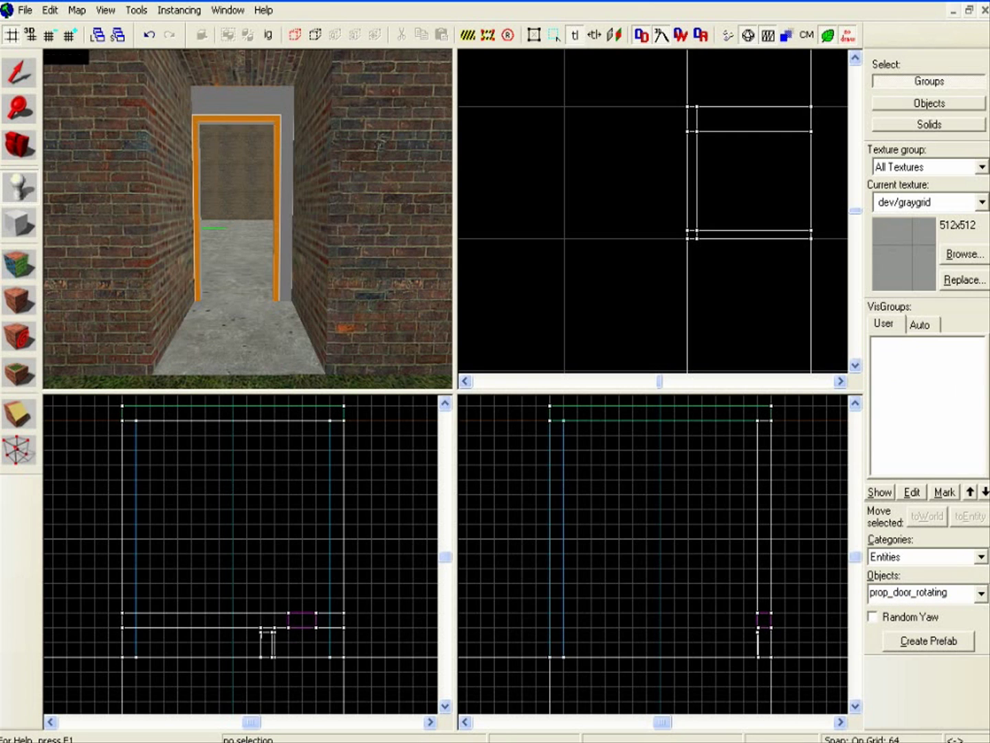
click(235, 299)
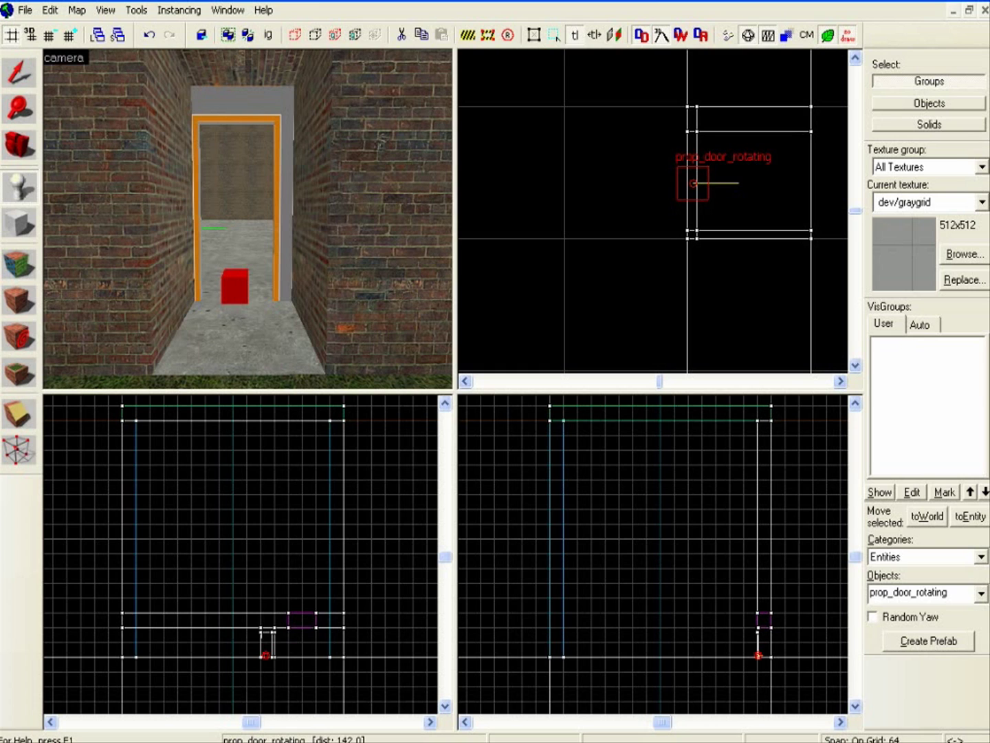
Open the object properties of the prop_door_rotating entity placed in the doorway.
click(19, 73)
double_click(234, 288)
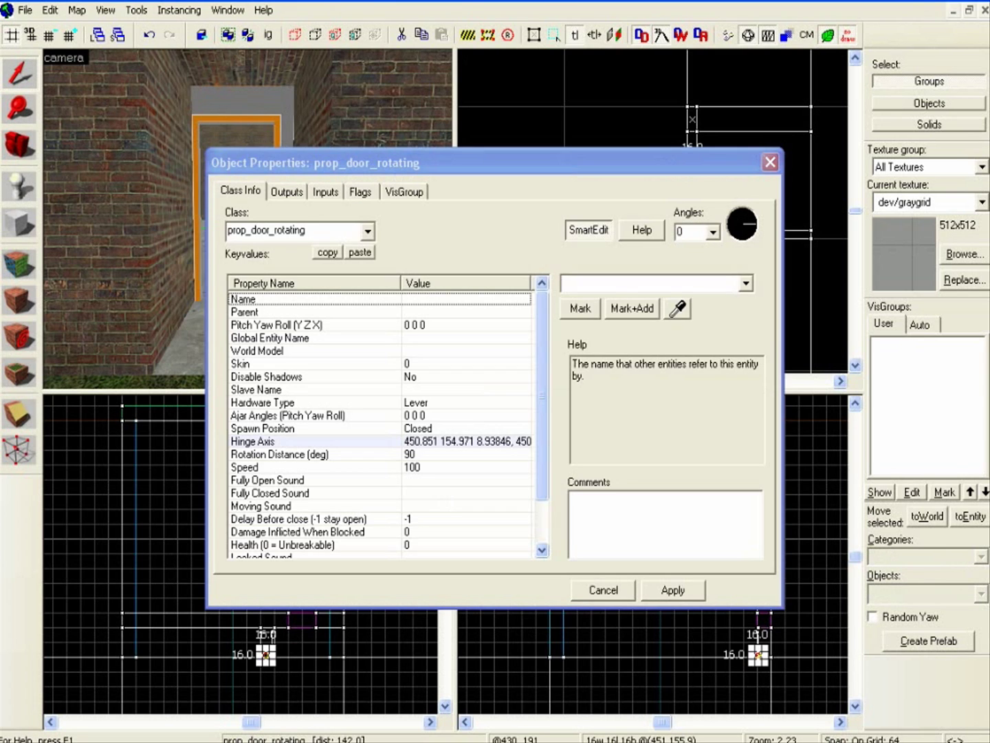
click(495, 163)
click(368, 231)
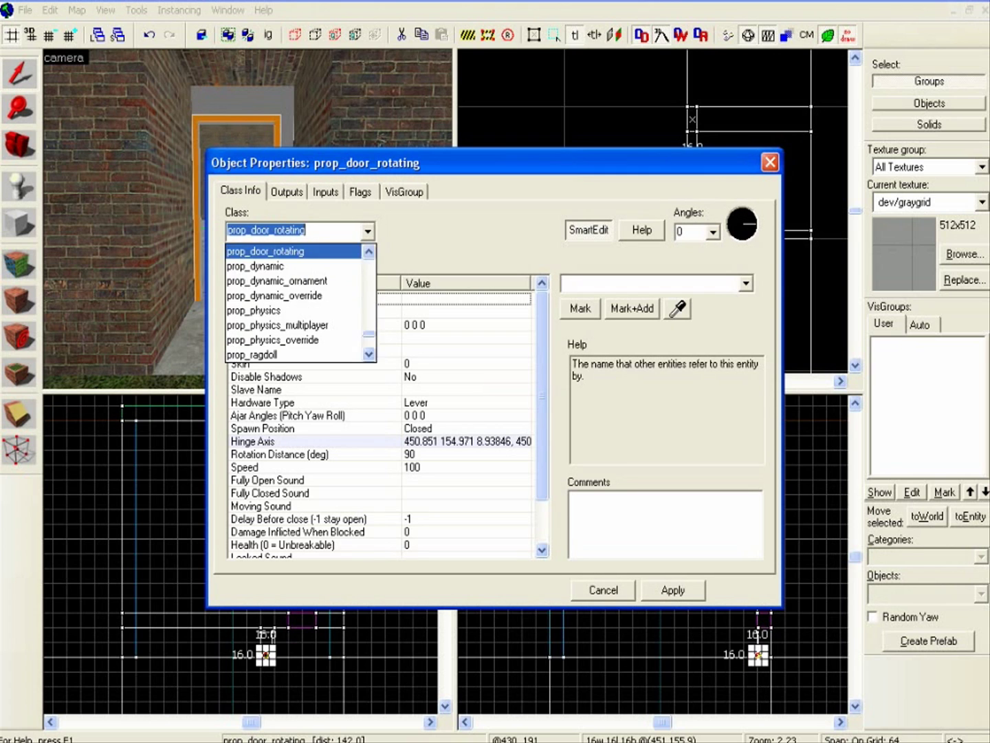
click(368, 230)
mouse_move(542, 396)
mouse_down()
mouse_move(541, 439)
mouse_move(542, 395)
mouse_up()
key(Down)
key(Down)
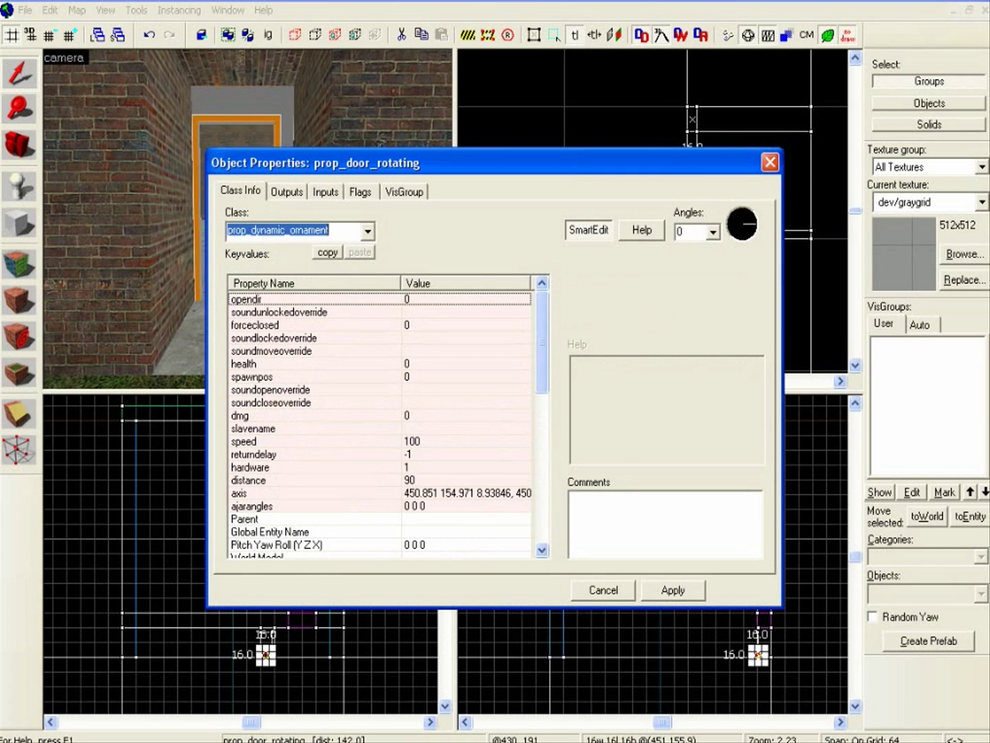
key(Up)
key(Up)
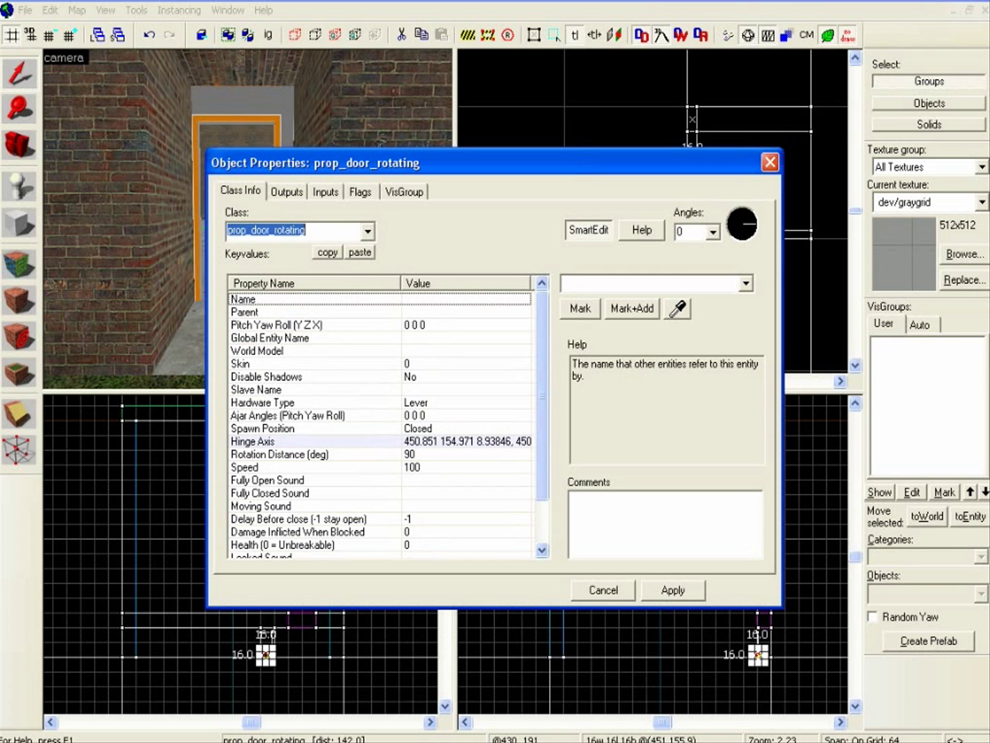
click(276, 231)
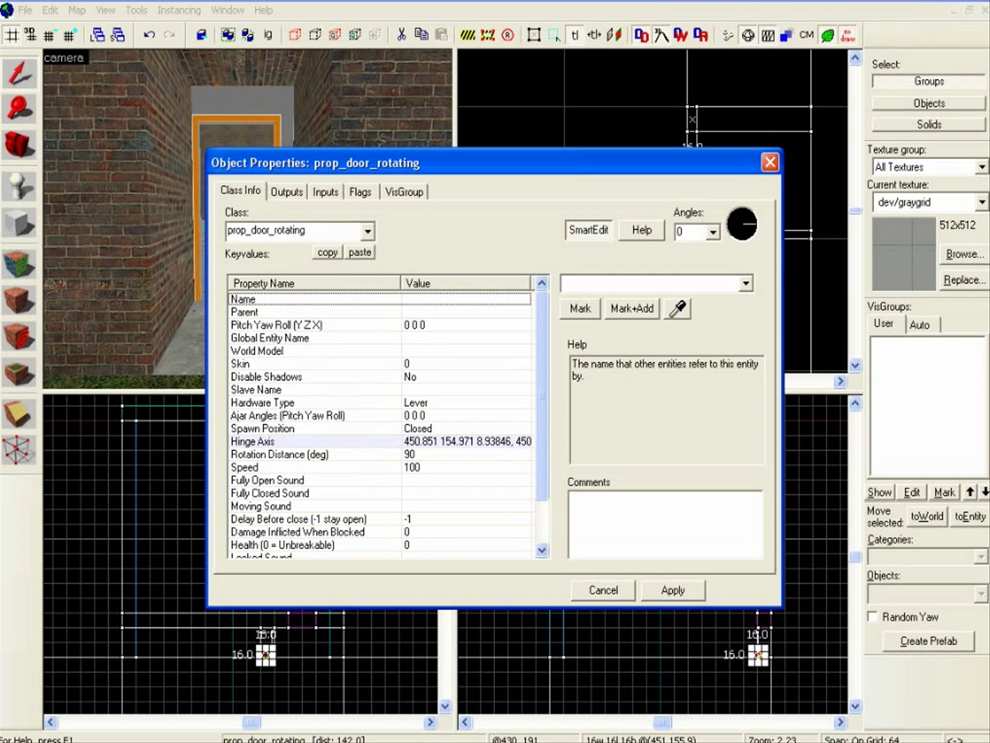
Browse for the entity's World Model and filter the model list by door.
mouse_move(542, 396)
mouse_down()
mouse_move(542, 440)
mouse_move(543, 396)
mouse_up()
click(242, 364)
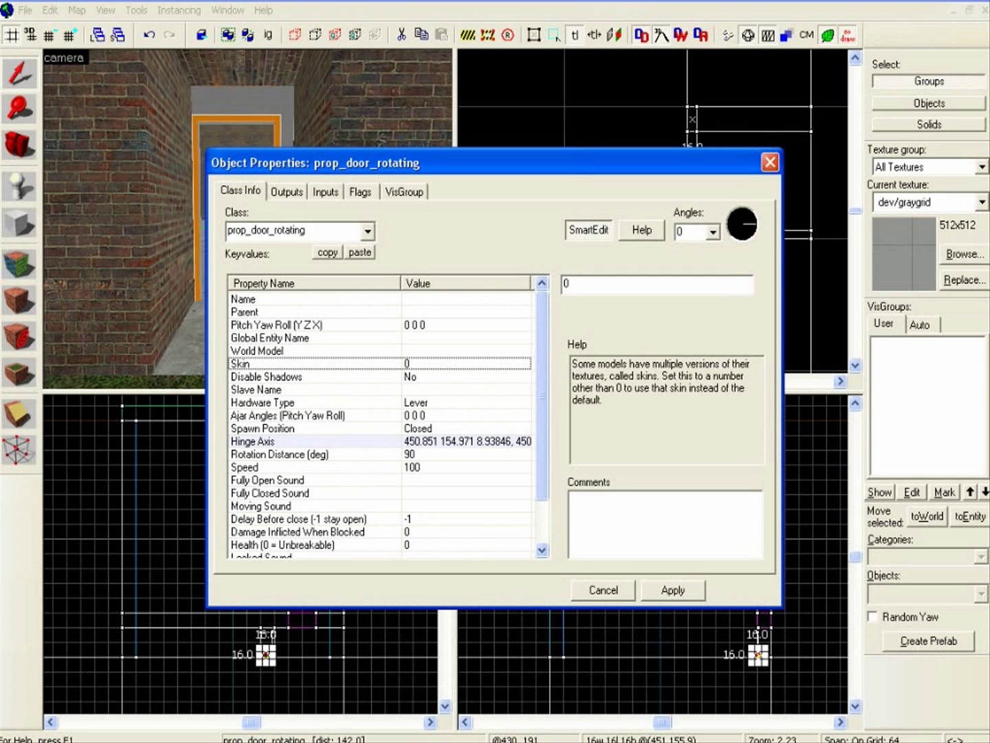
click(257, 351)
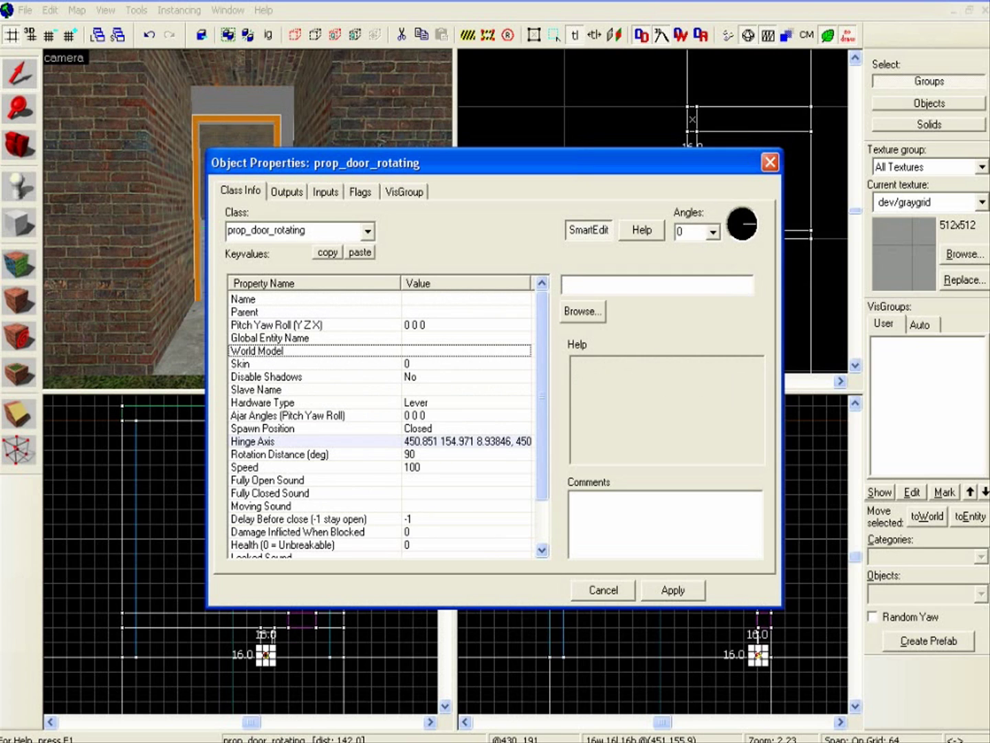
click(582, 311)
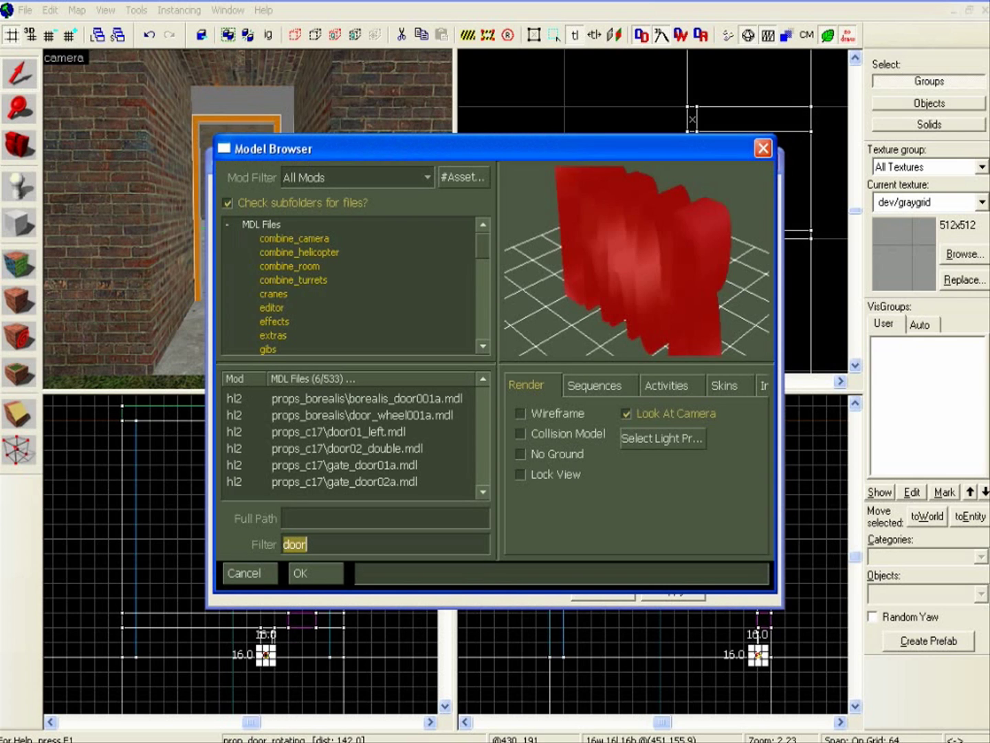
click(307, 544)
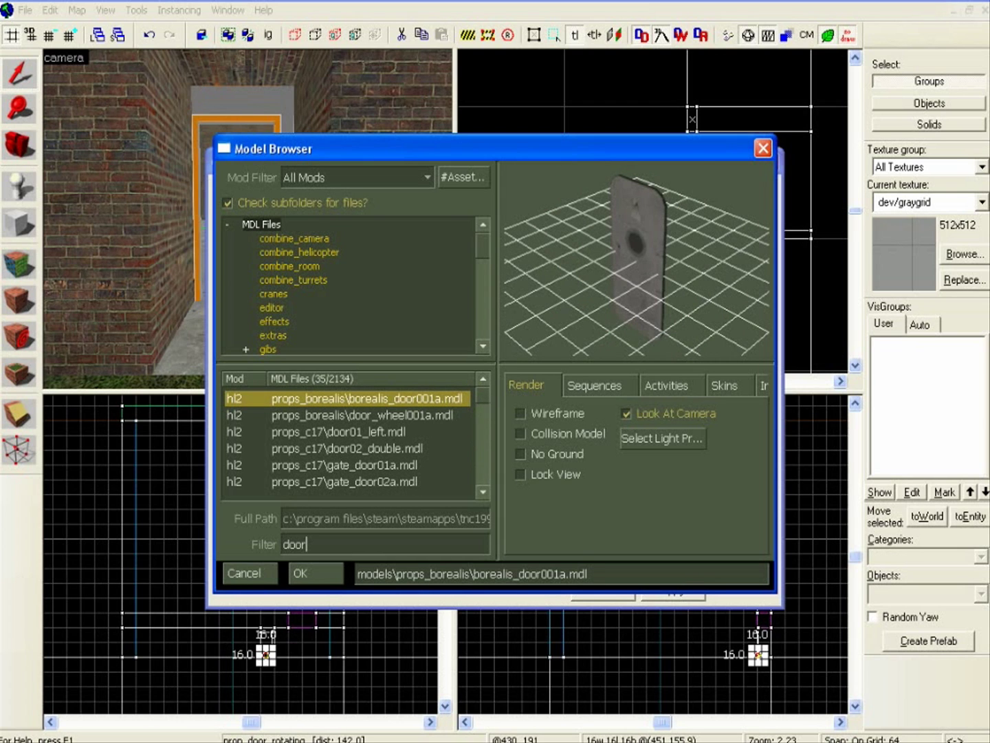
Preview the filtered door models, apply props_c17/door01_left.mdl as the entity's World Model, and close its properties.
click(362, 415)
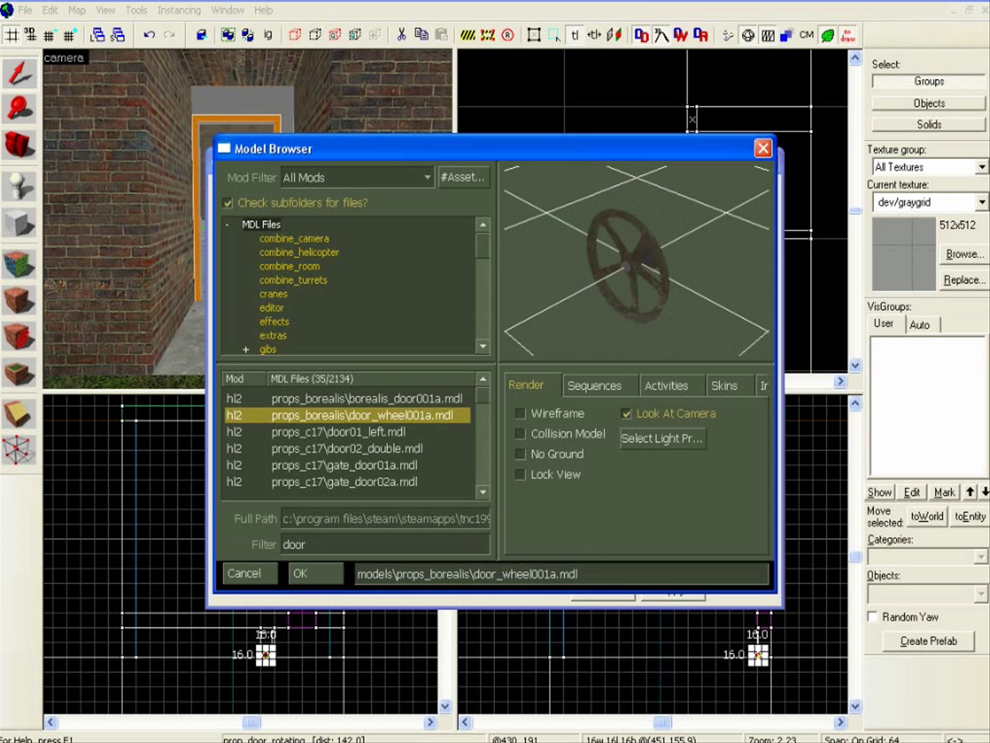
key(Down)
key(Down)
key(Down)
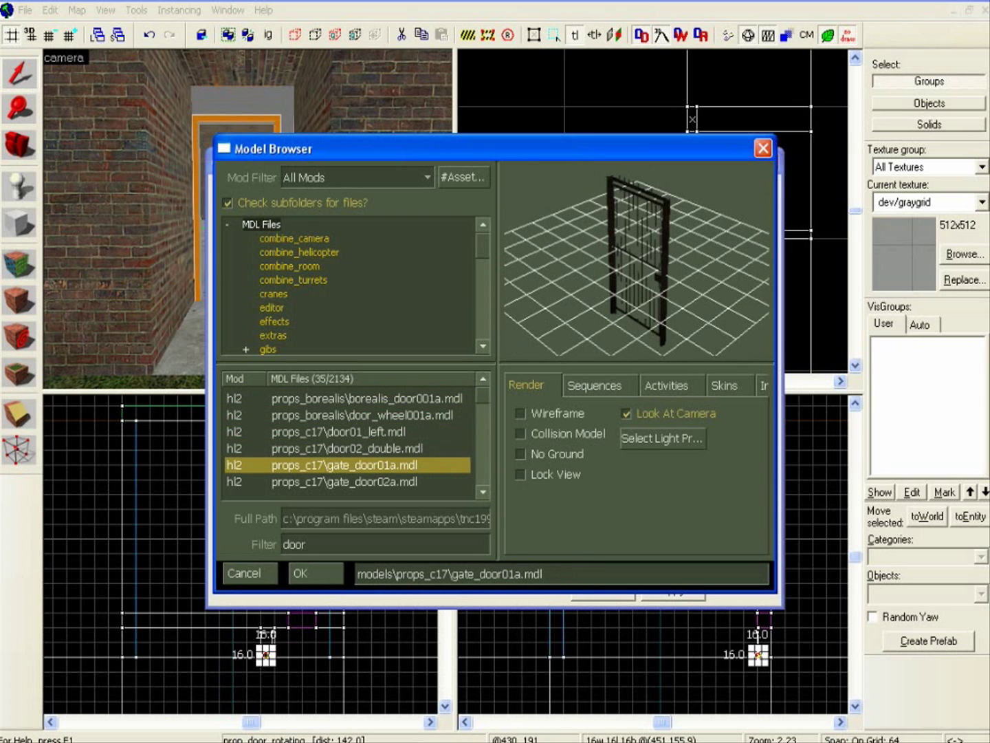
key(Down)
key(Up)
key(Up)
key(Up)
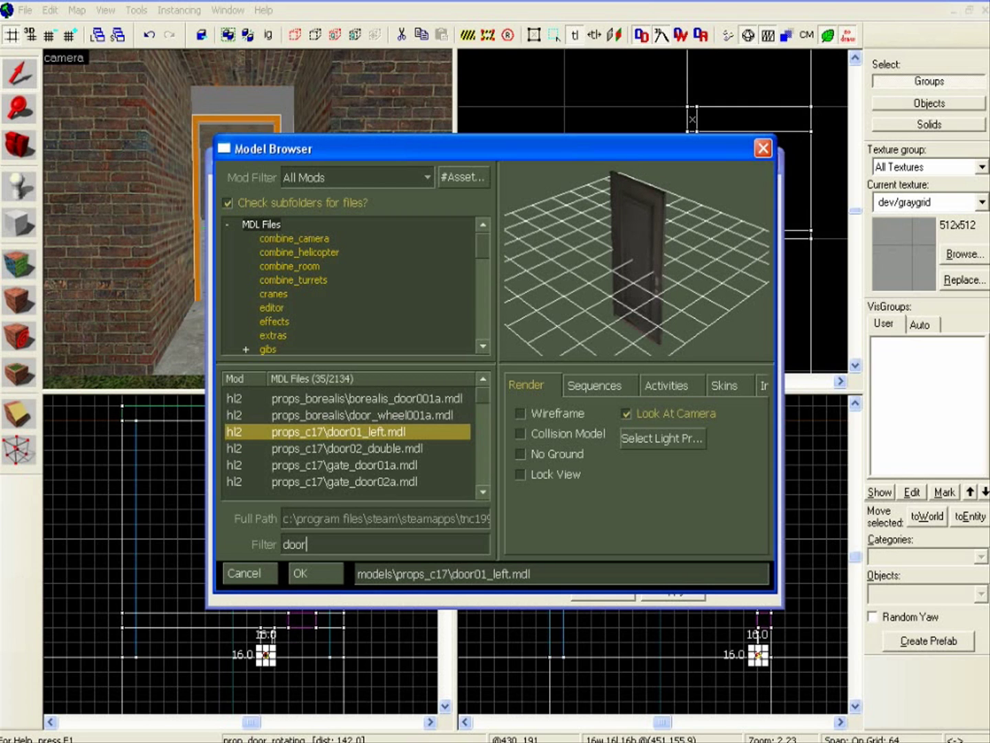
key(Return)
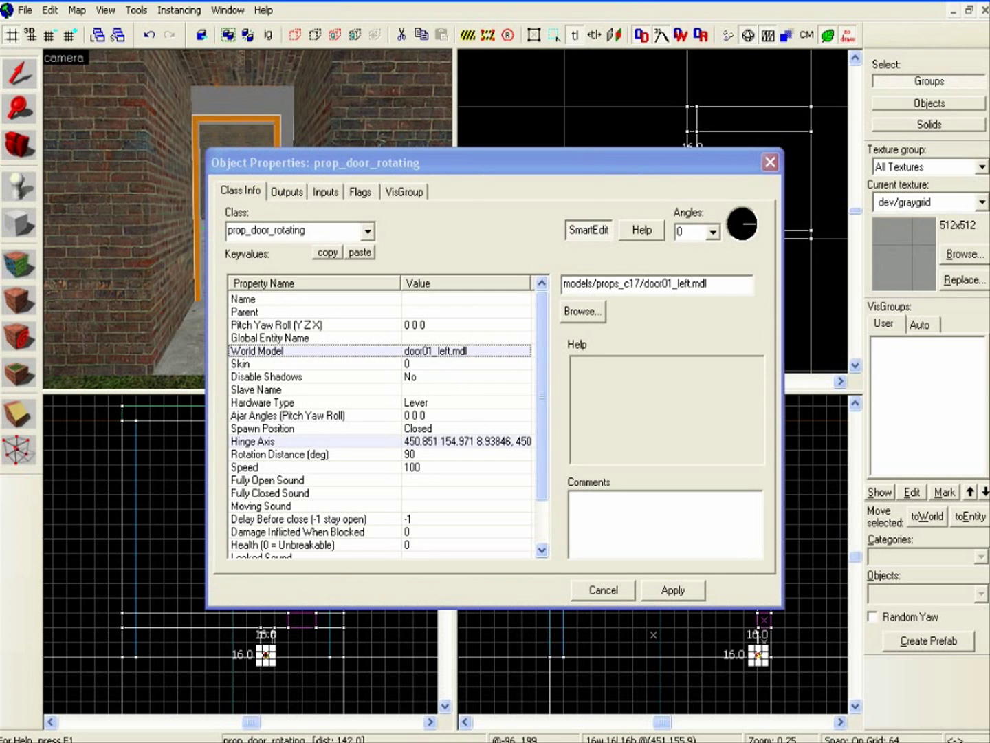
click(673, 590)
click(771, 162)
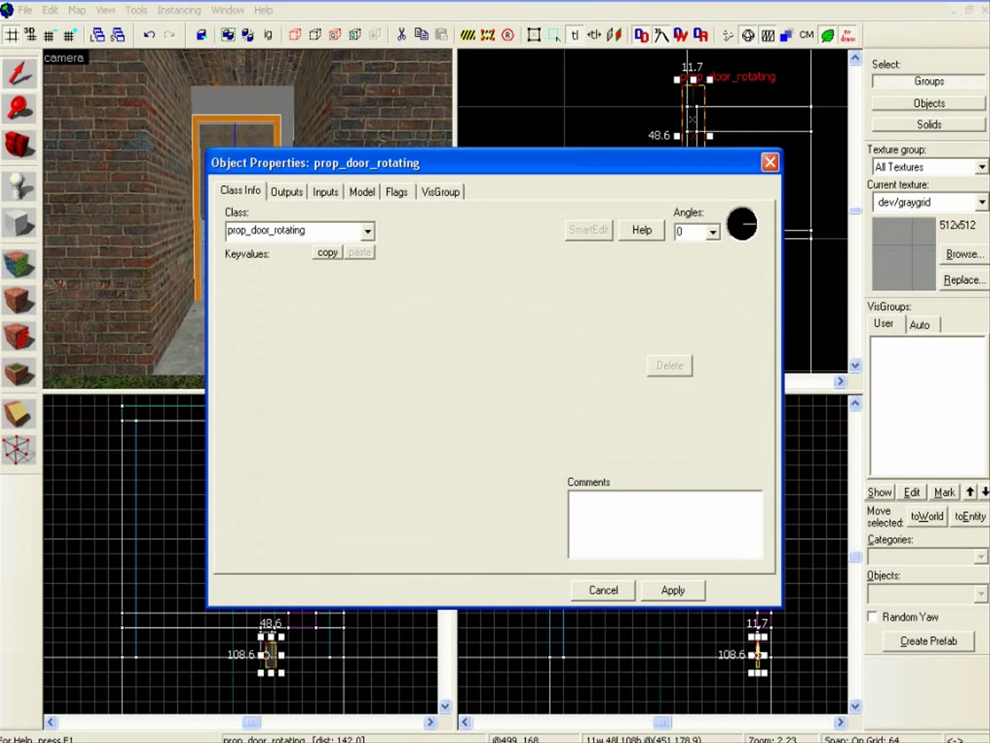
key(Escape)
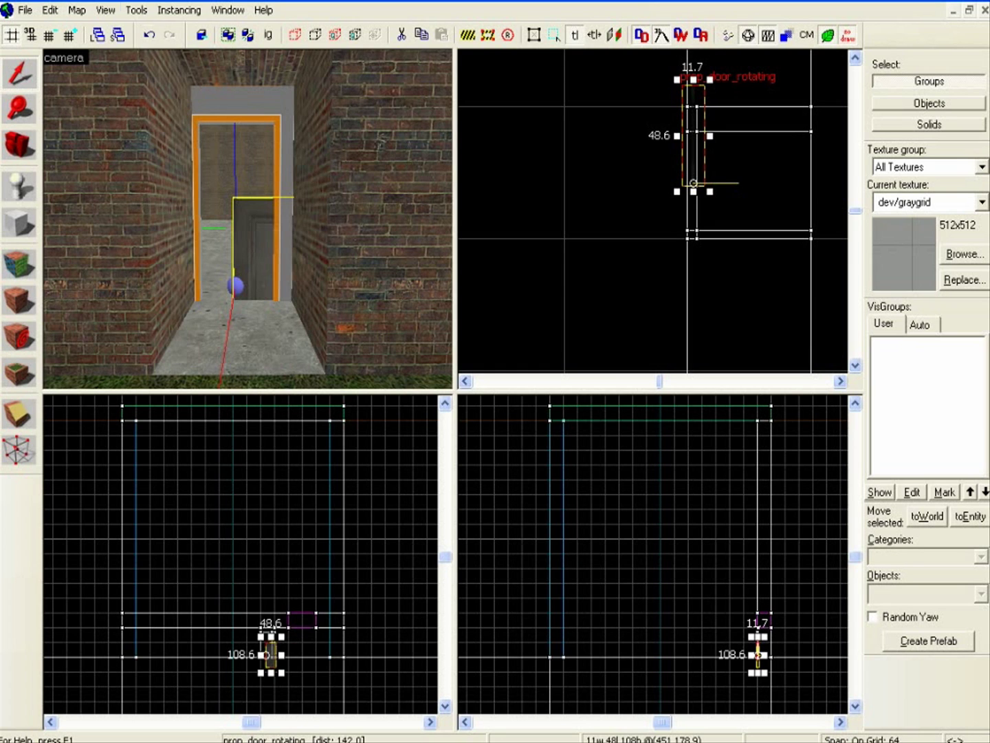
click(136, 10)
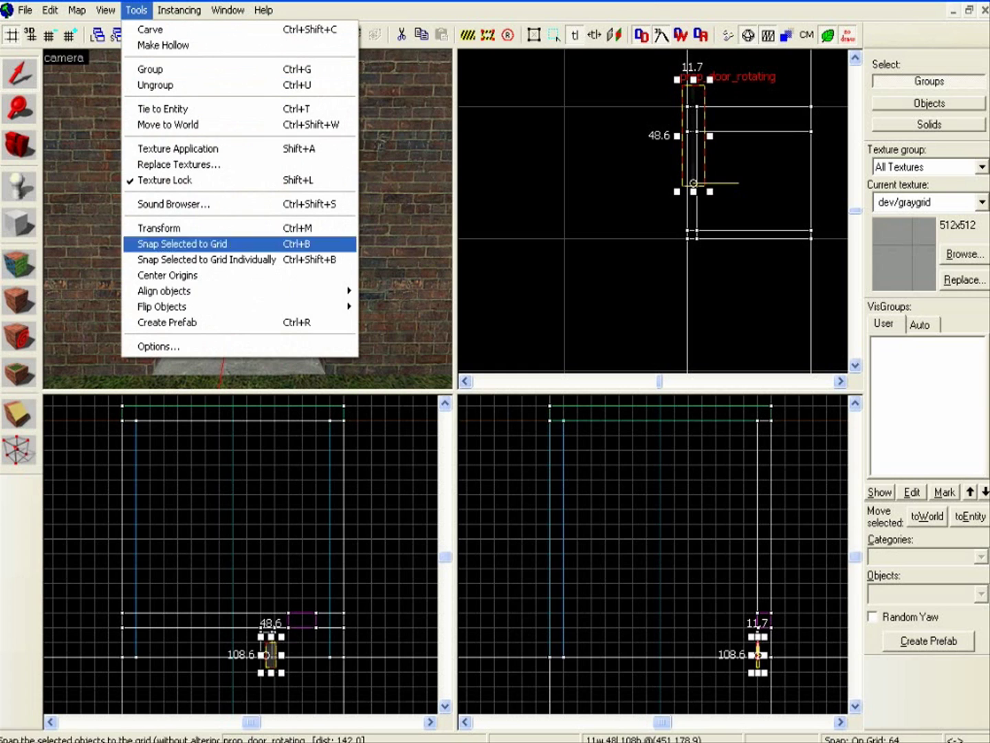
mouse_move(233, 306)
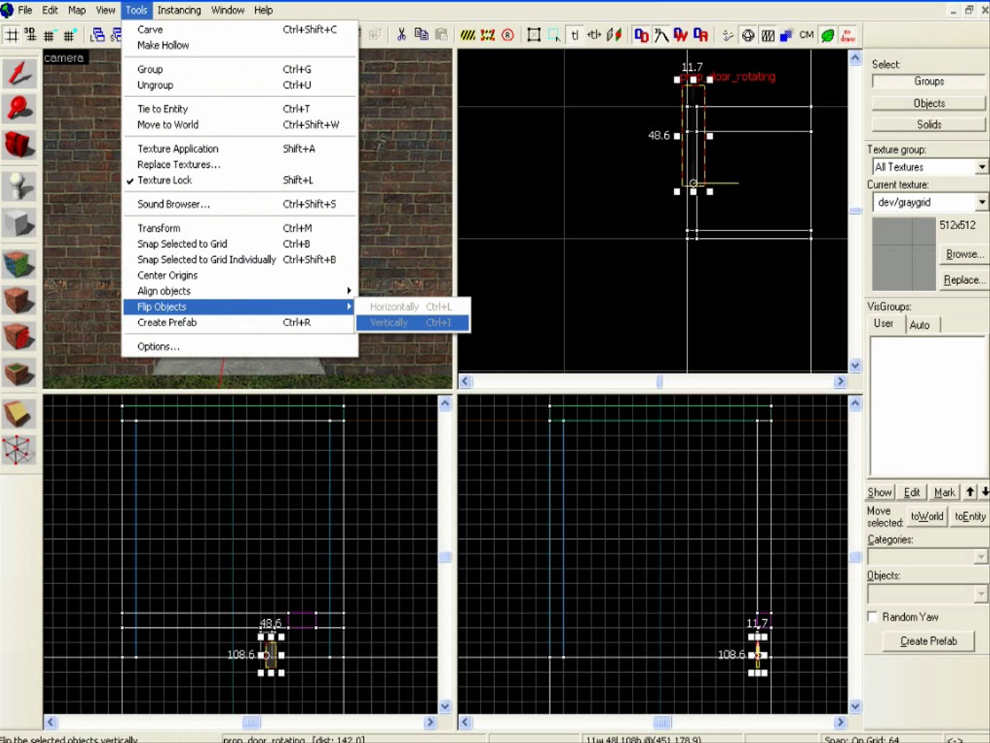
key(Escape)
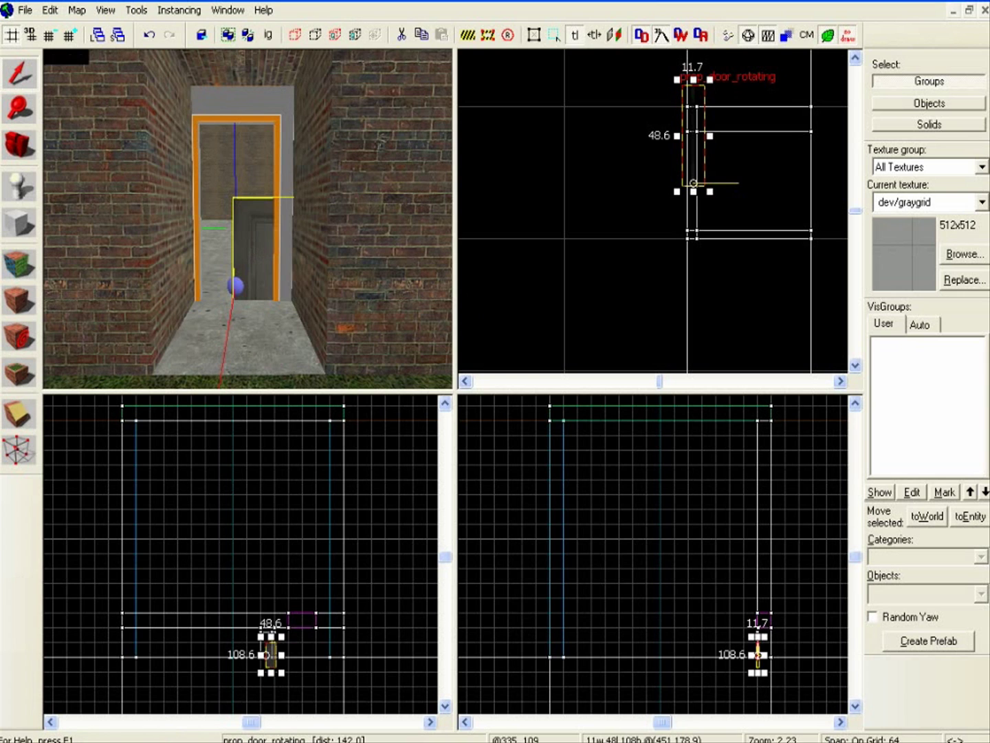
Move the door in the front view so it fills the frame opening and stands on the floor, and deselect it.
scroll(275, 647, up, 5)
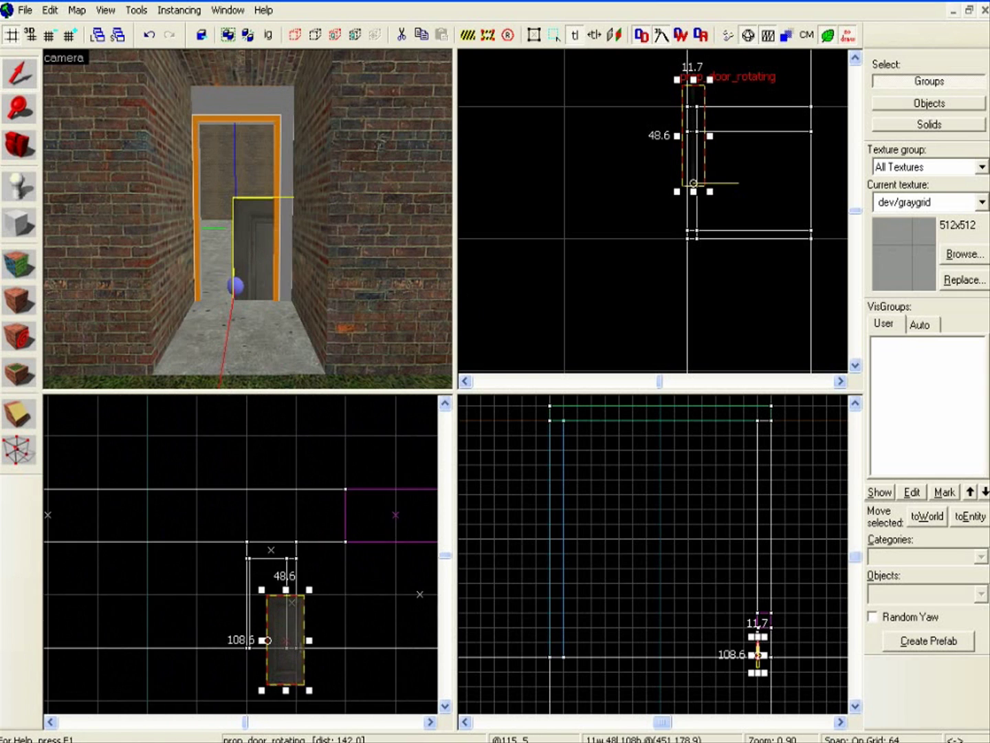
scroll(284, 660, up, 4)
drag(284, 671, 267, 659)
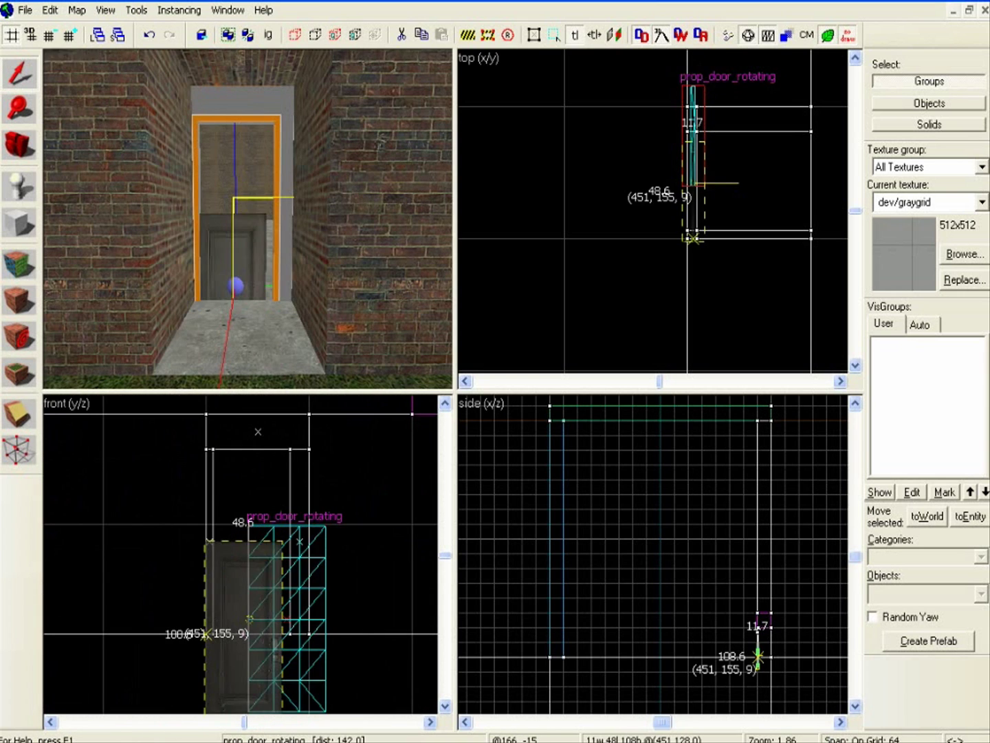
drag(205, 633, 214, 542)
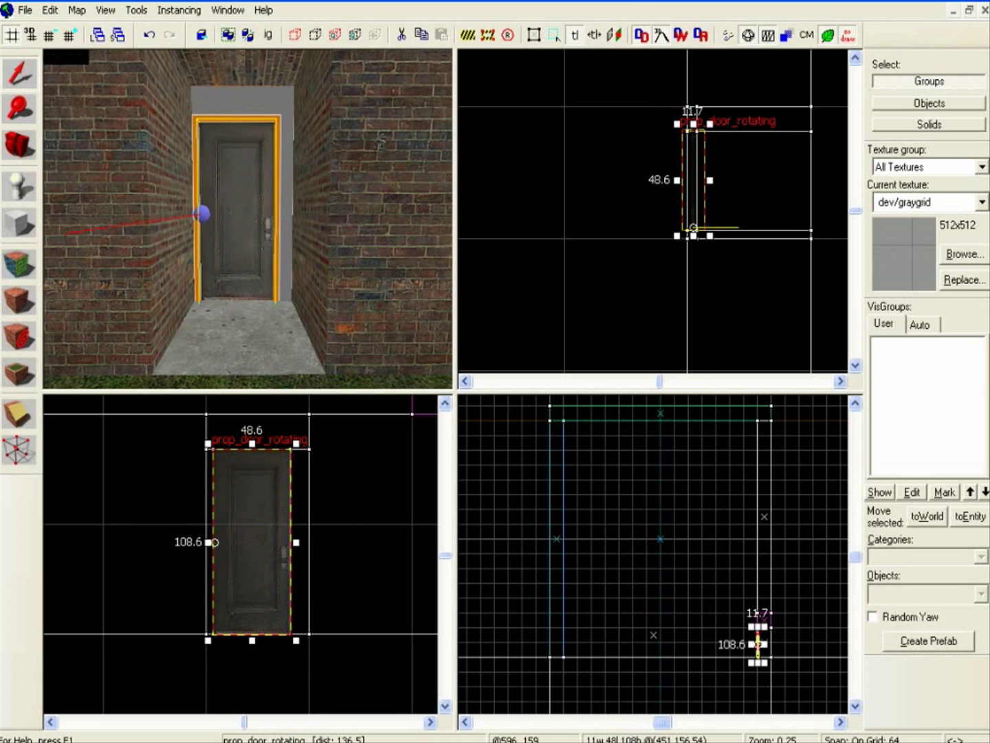
scroll(764, 655, up, 8)
scroll(741, 647, up, 3)
scroll(742, 647, up, 2)
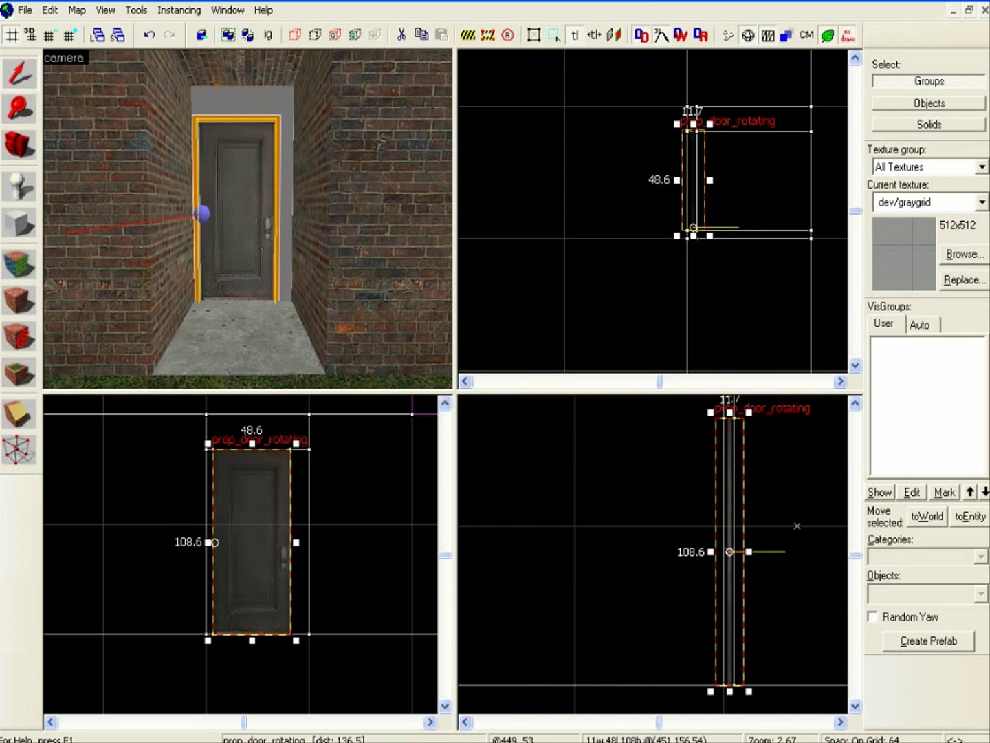
key(Escape)
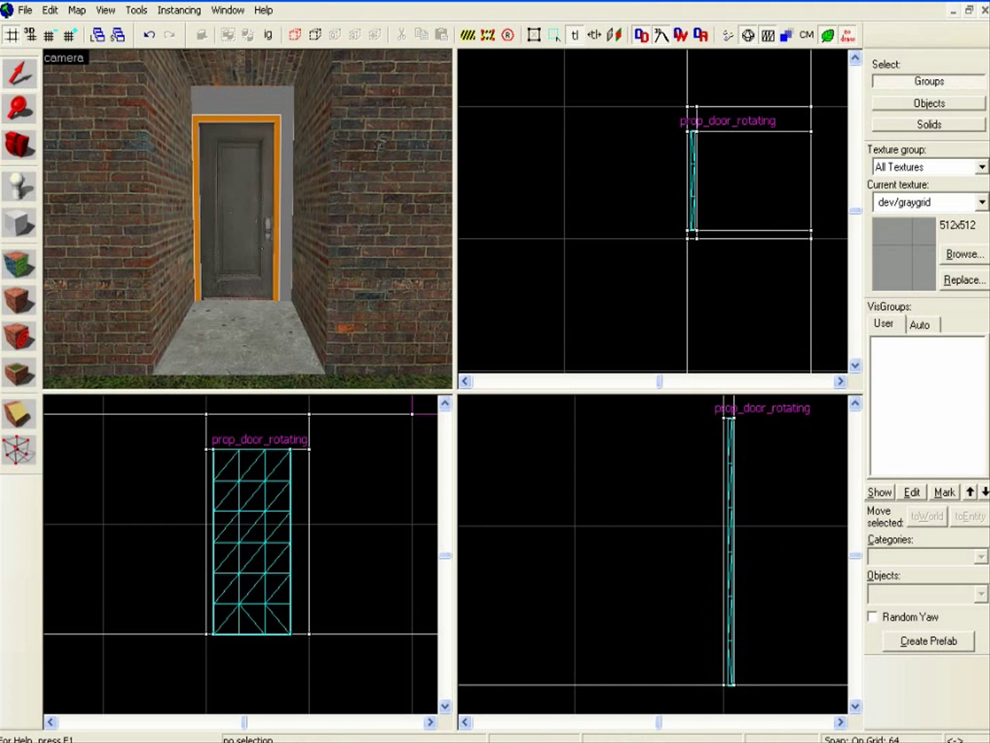
scroll(248, 220, up, 2)
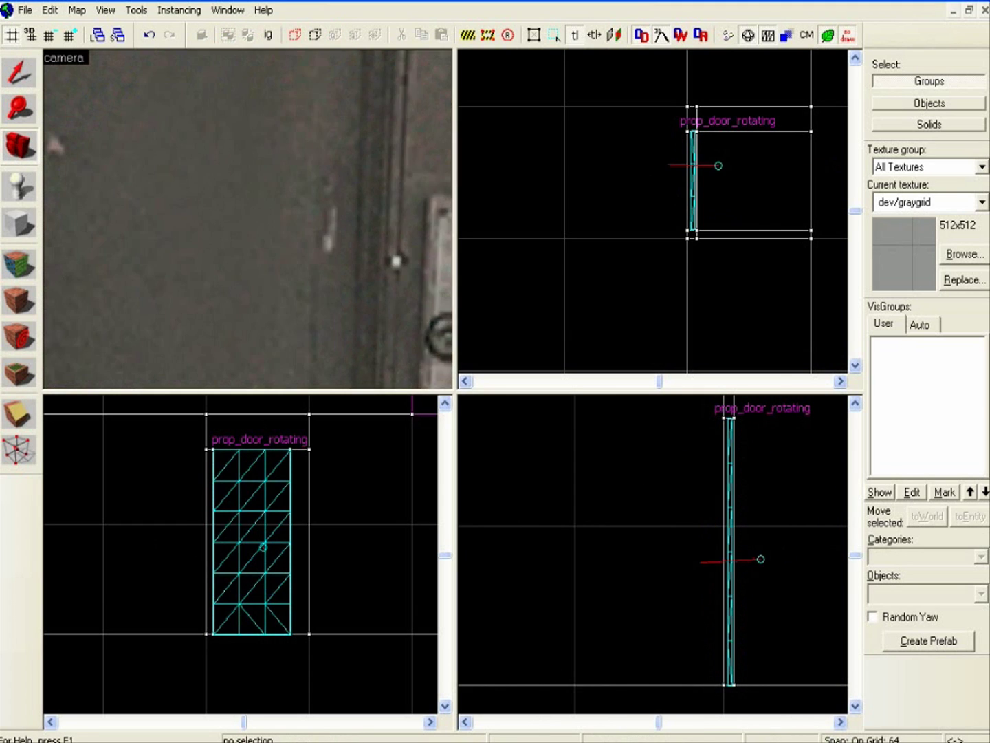
scroll(248, 219, down, 1)
scroll(248, 219, up, 1)
key(z)
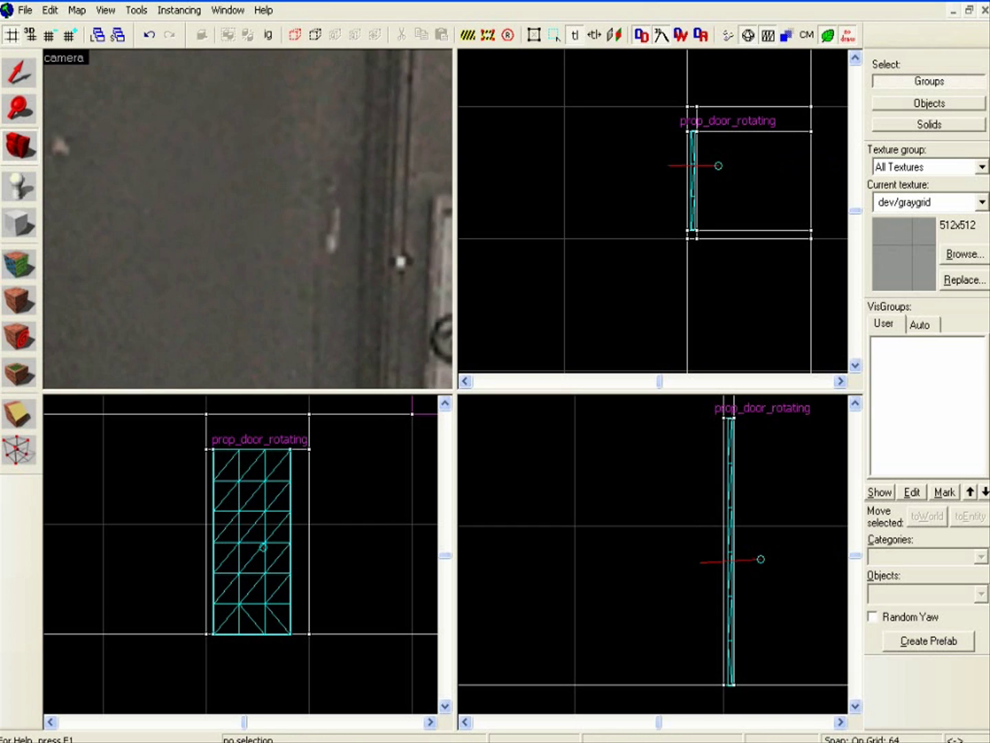
scroll(249, 219, down, 1)
key(z)
Open the object properties of the prop_door_rotating door and view the Spawn Position options.
click(19, 72)
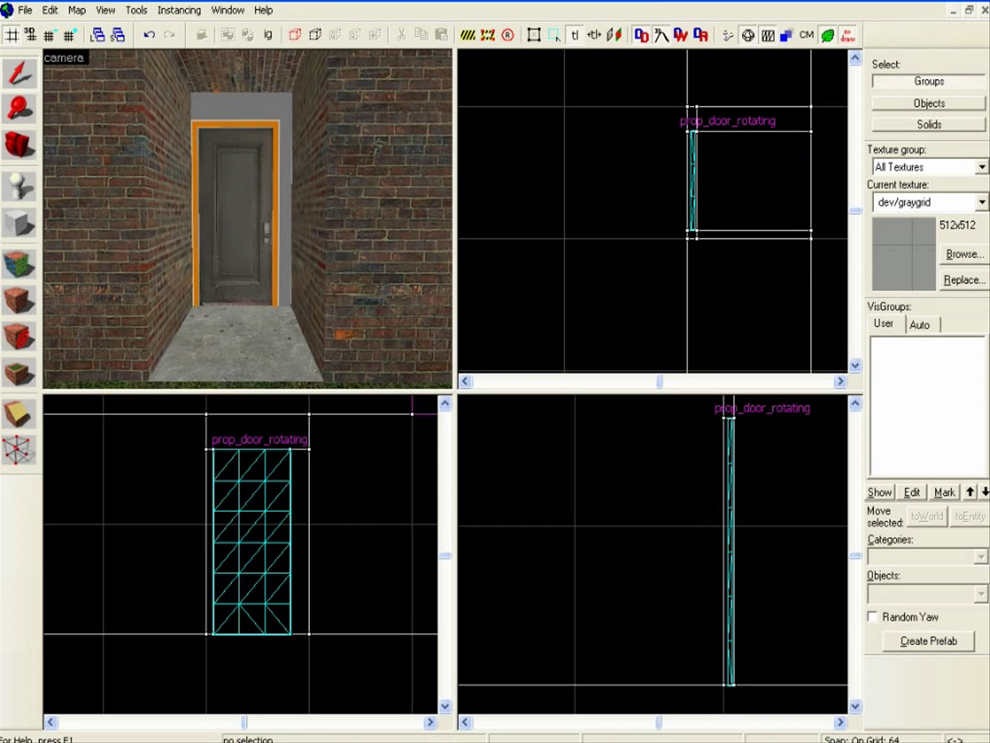
double_click(231, 206)
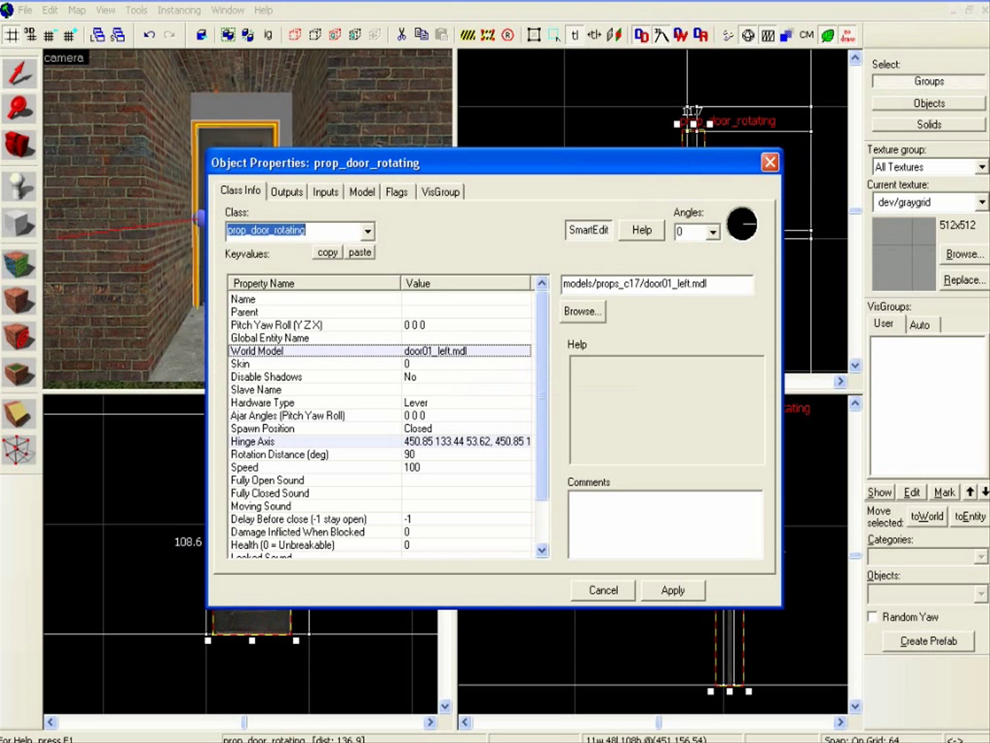
click(264, 429)
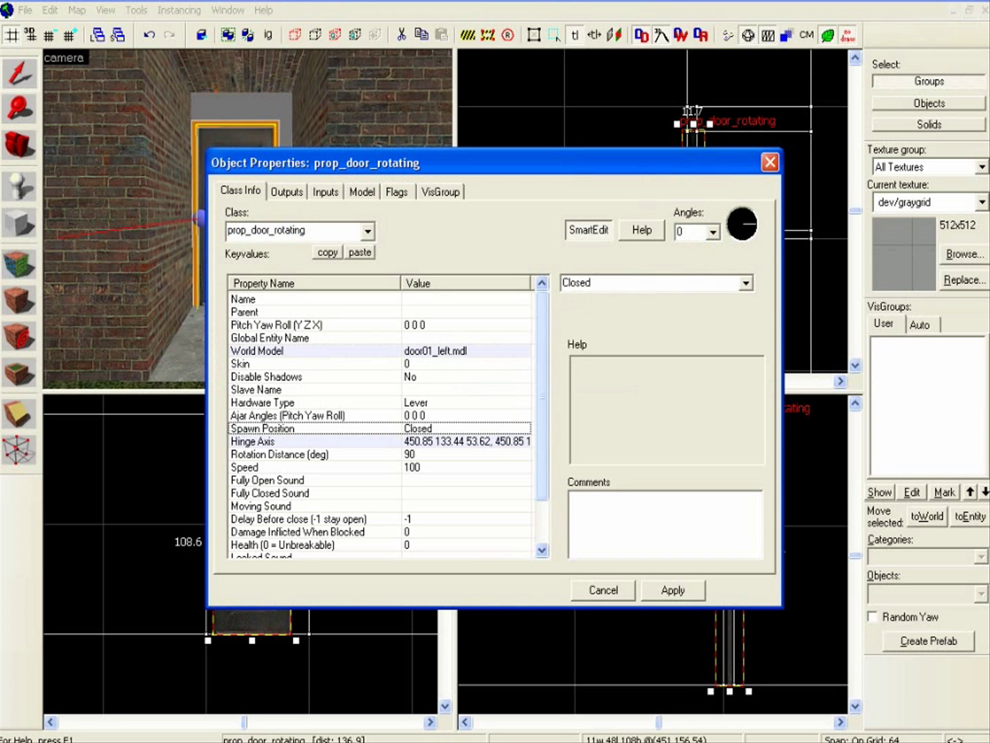
click(747, 282)
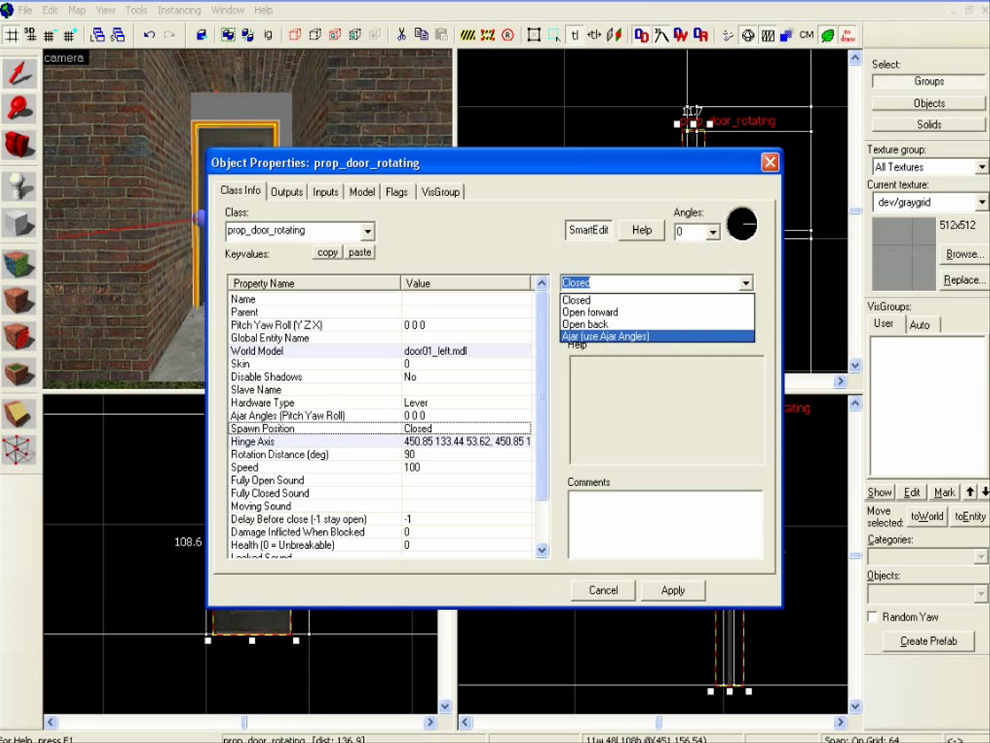
click(585, 359)
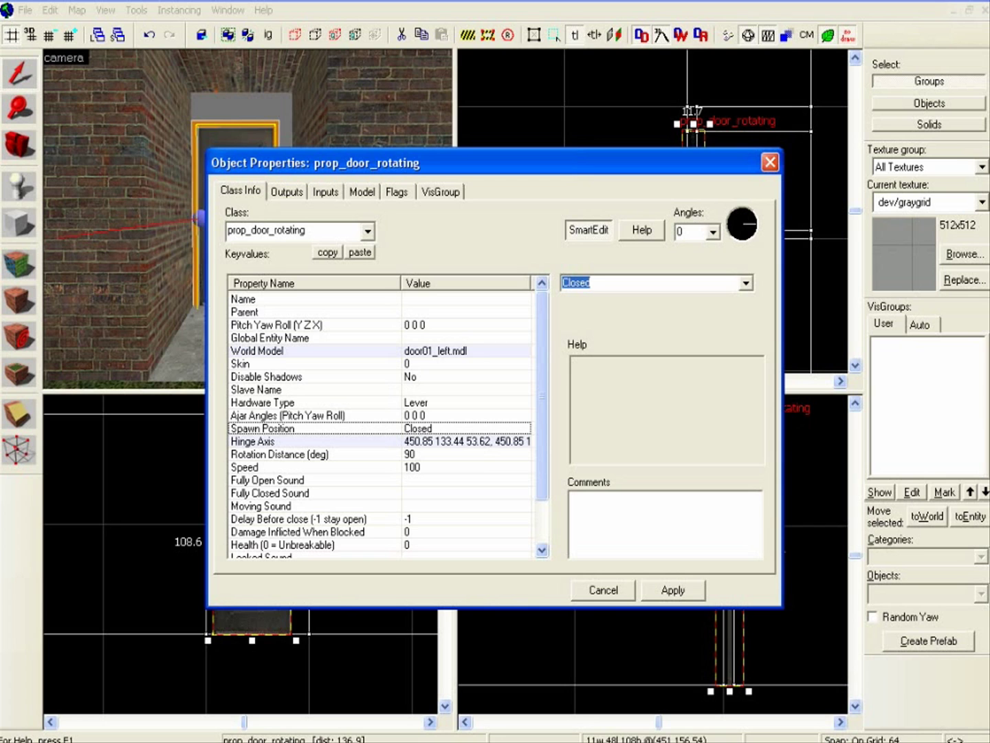
Examine the Fully Open Sound property of the door, including its sound browser, without choosing a sound.
click(268, 480)
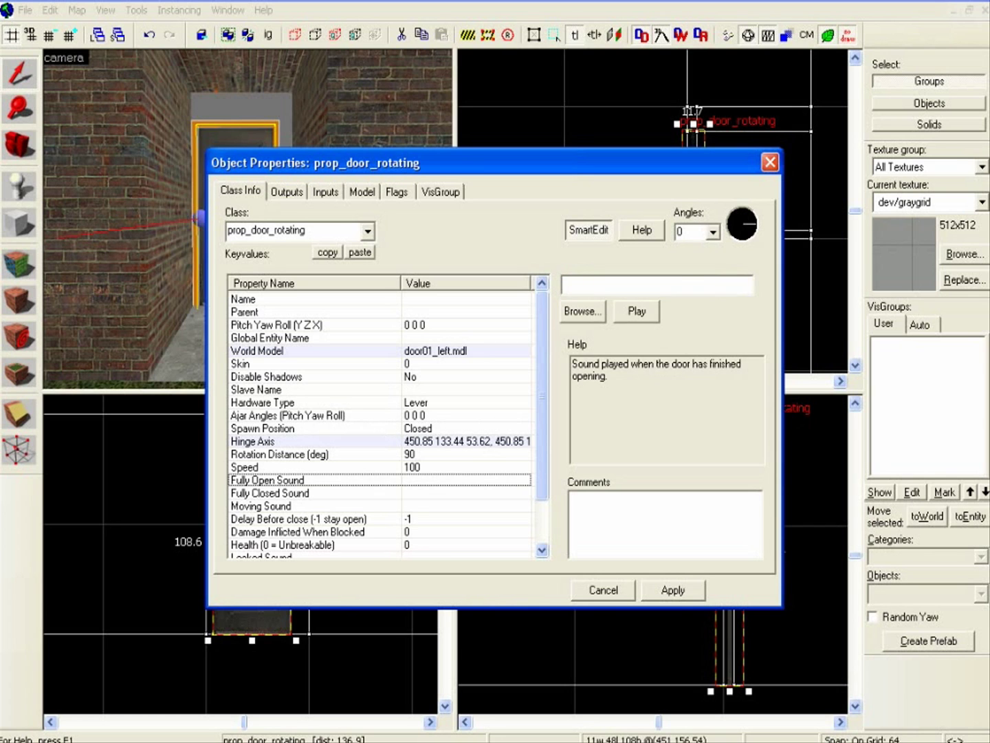
click(583, 311)
click(670, 121)
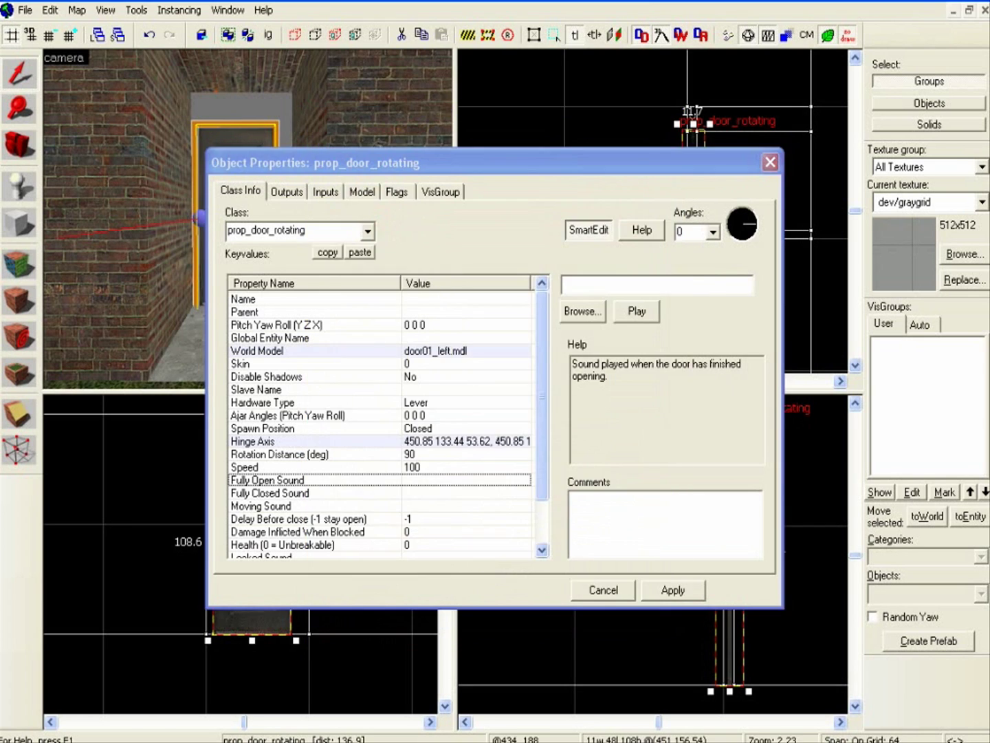
Review the help for the door's Rotation Distance and Damage Inflicted When Blocked properties.
drag(542, 396, 542, 438)
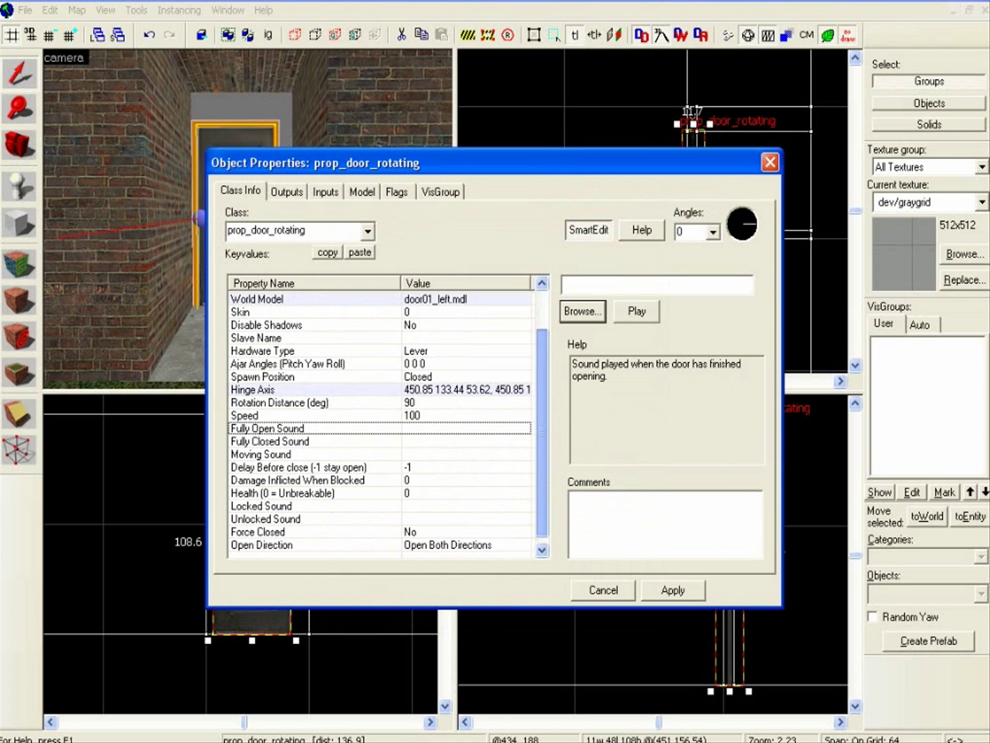
click(296, 403)
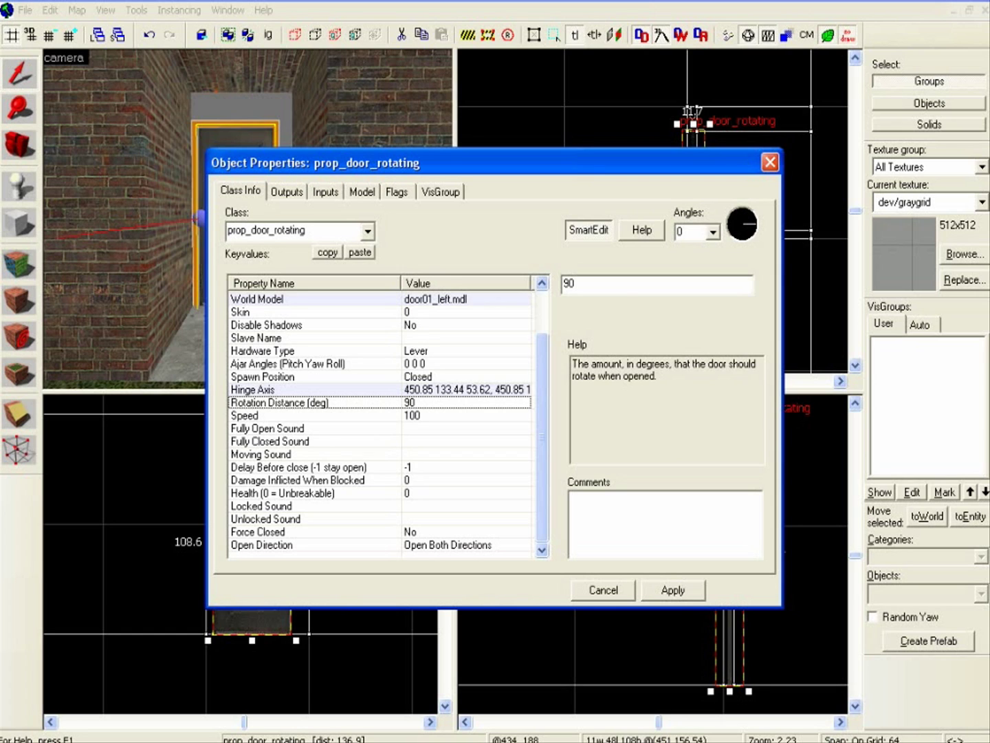
click(619, 284)
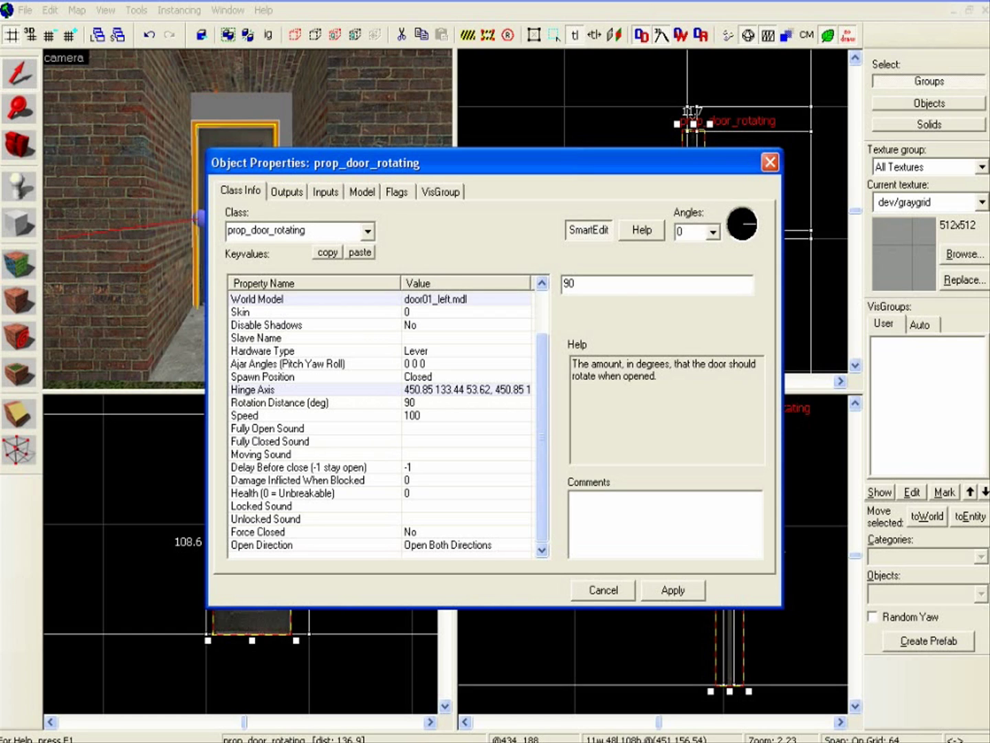
click(309, 480)
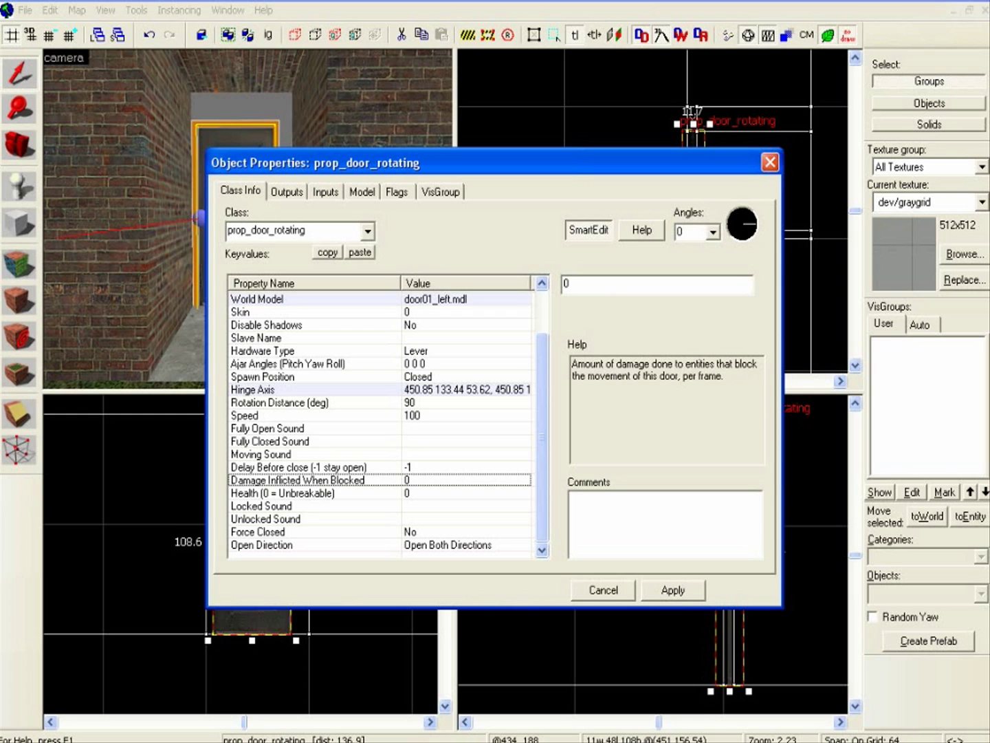
Try a Delay Before Close of 1 on the door, and restore the value to -1.
click(310, 468)
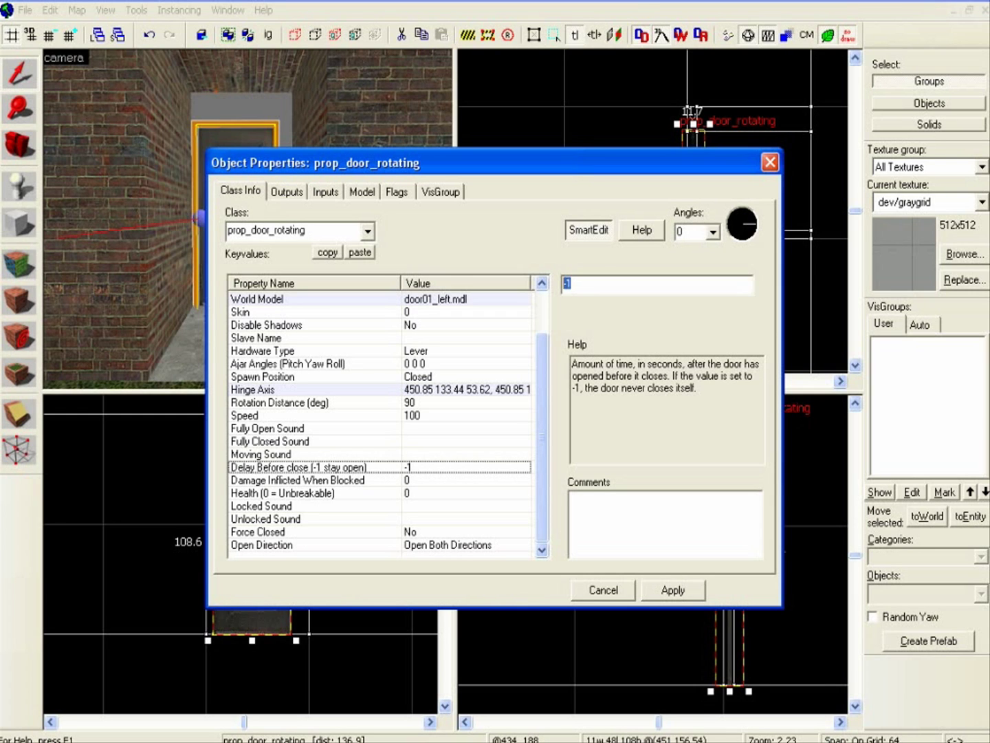
text(1)
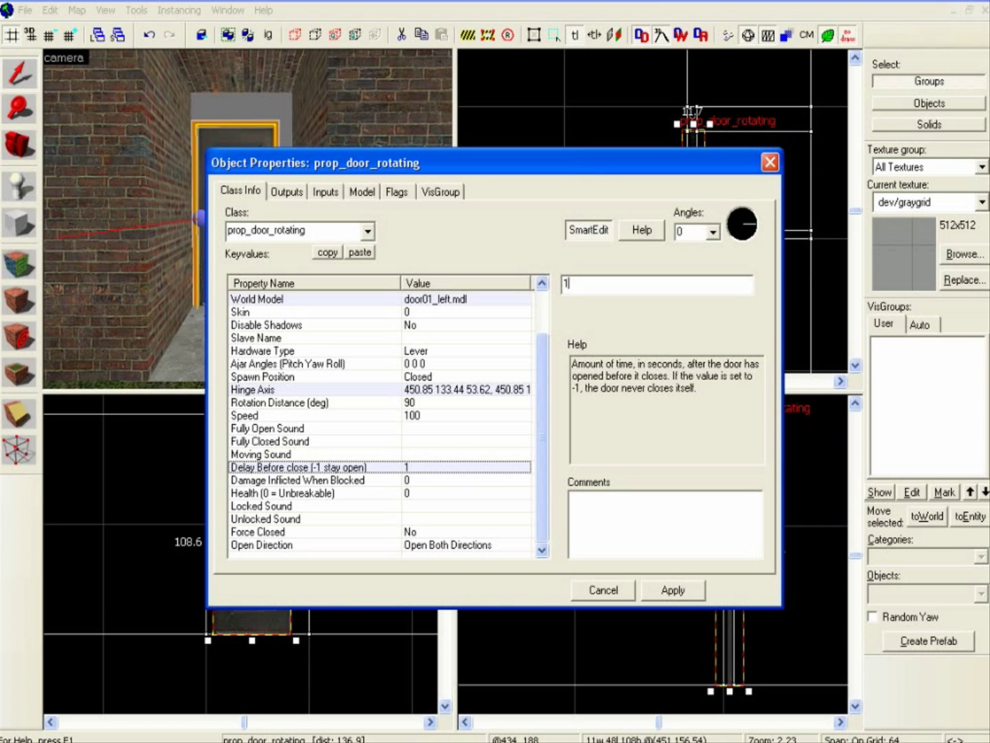
key(BackSpace)
text(-1)
click(299, 480)
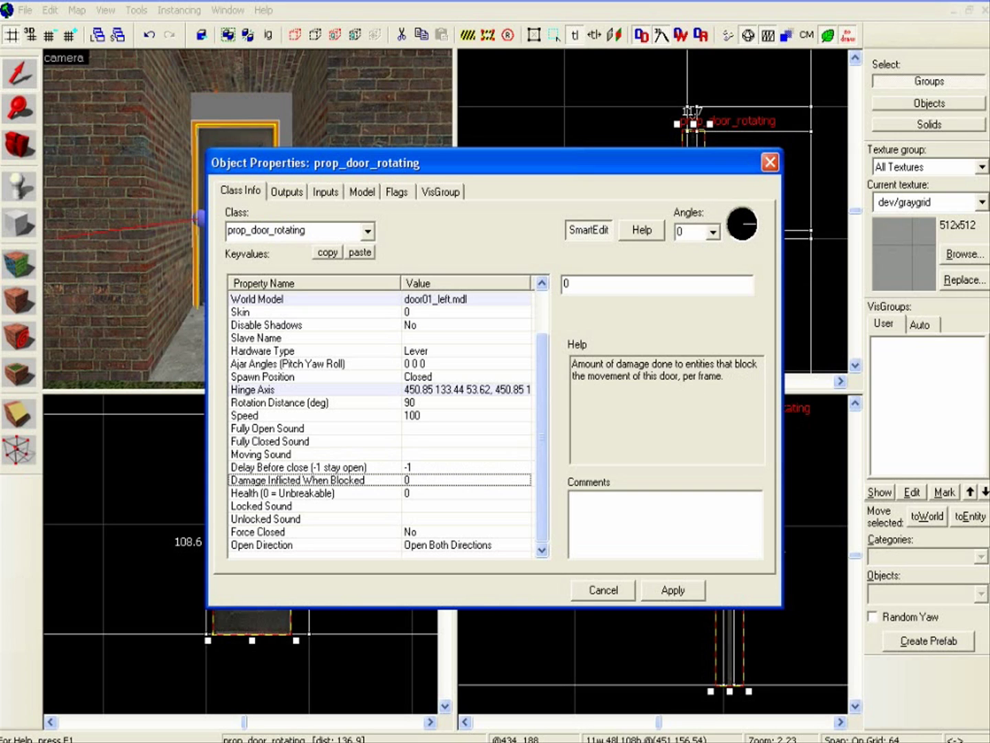
Review the door entity's flags and return to its class information.
scroll(382, 419, up, 2)
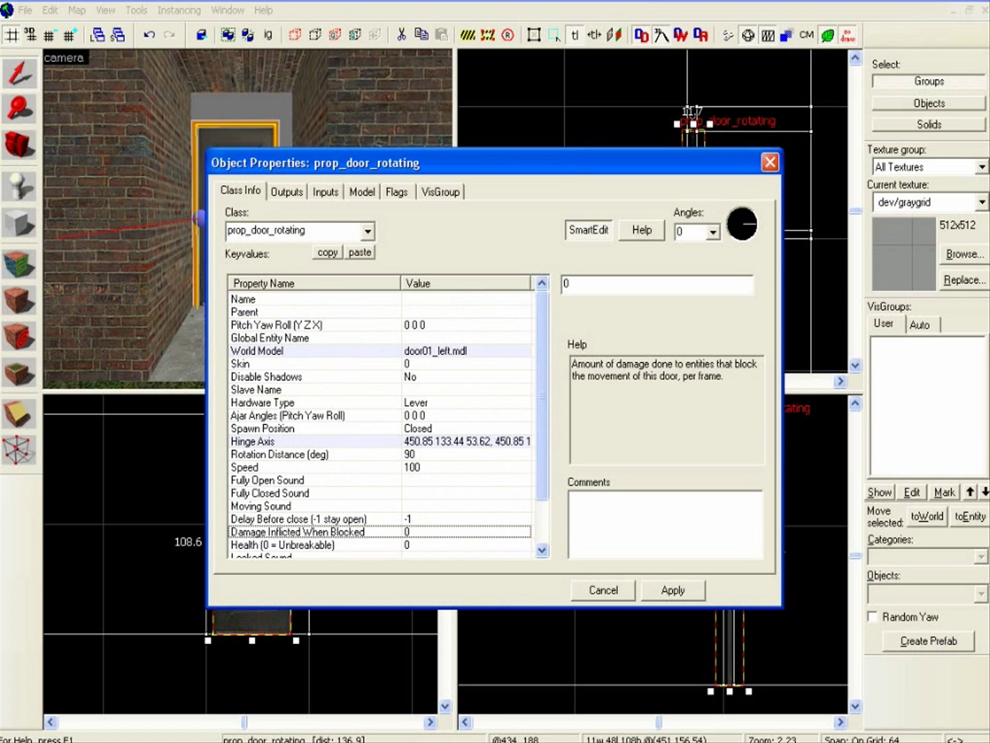
click(397, 191)
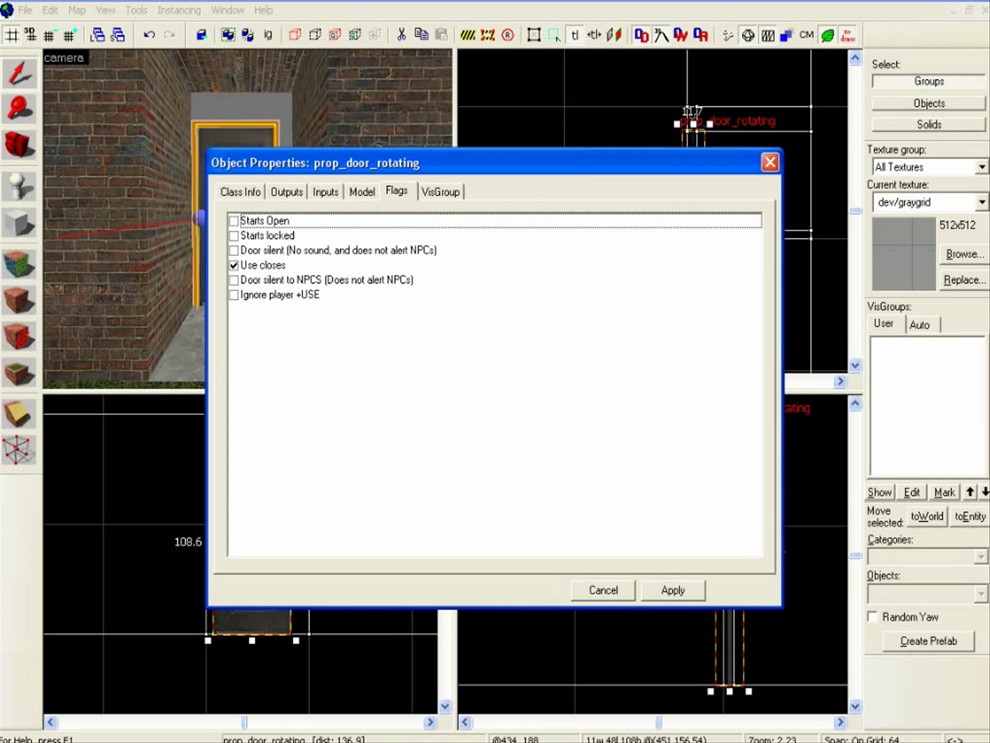
click(240, 192)
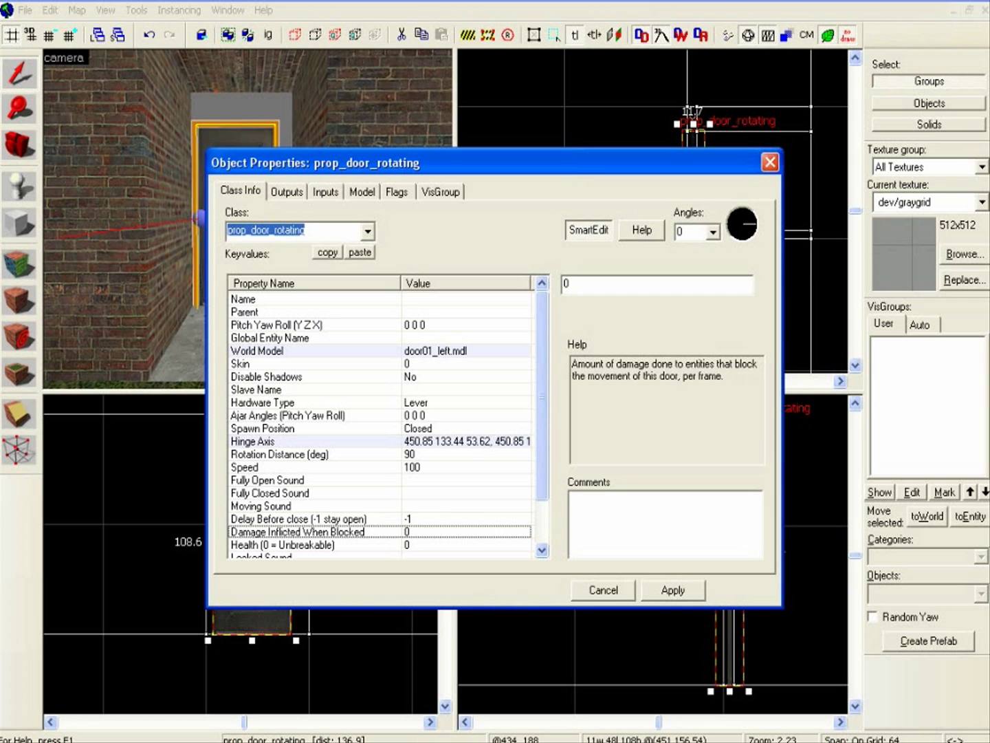
Open the door's Slave Name property and read its help description.
mouse_move(542, 396)
mouse_down()
mouse_move(541, 408)
mouse_move(541, 396)
mouse_up()
click(310, 390)
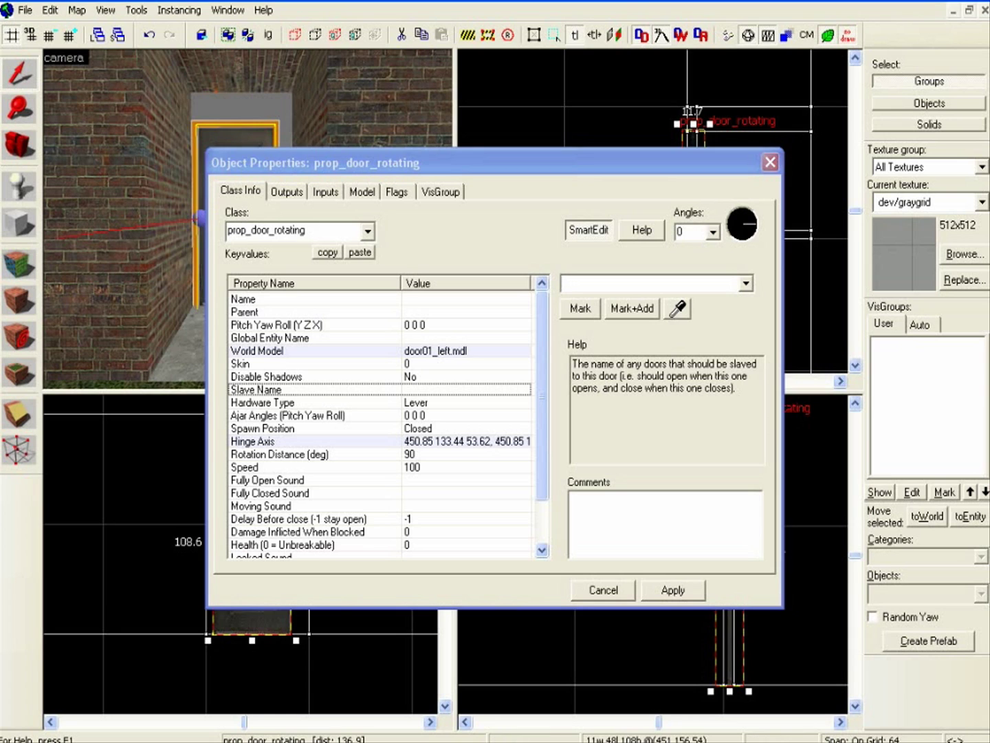
click(592, 282)
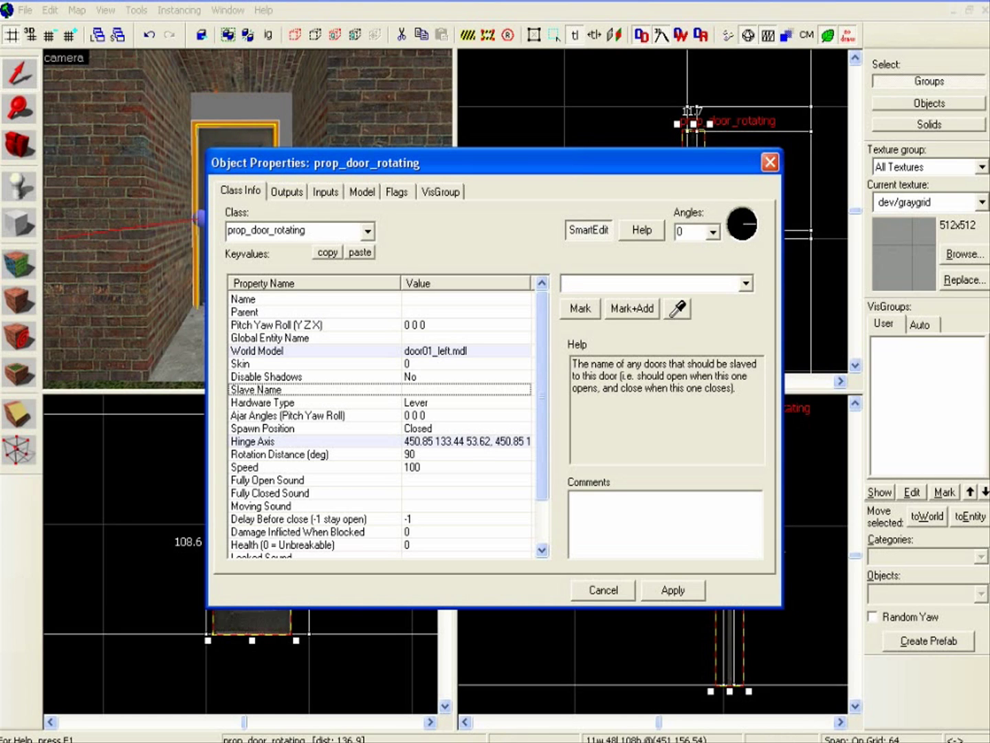
Read the help for the door's Speed property, apply the door's properties, close them and deselect the door.
scroll(381, 424, down, 2)
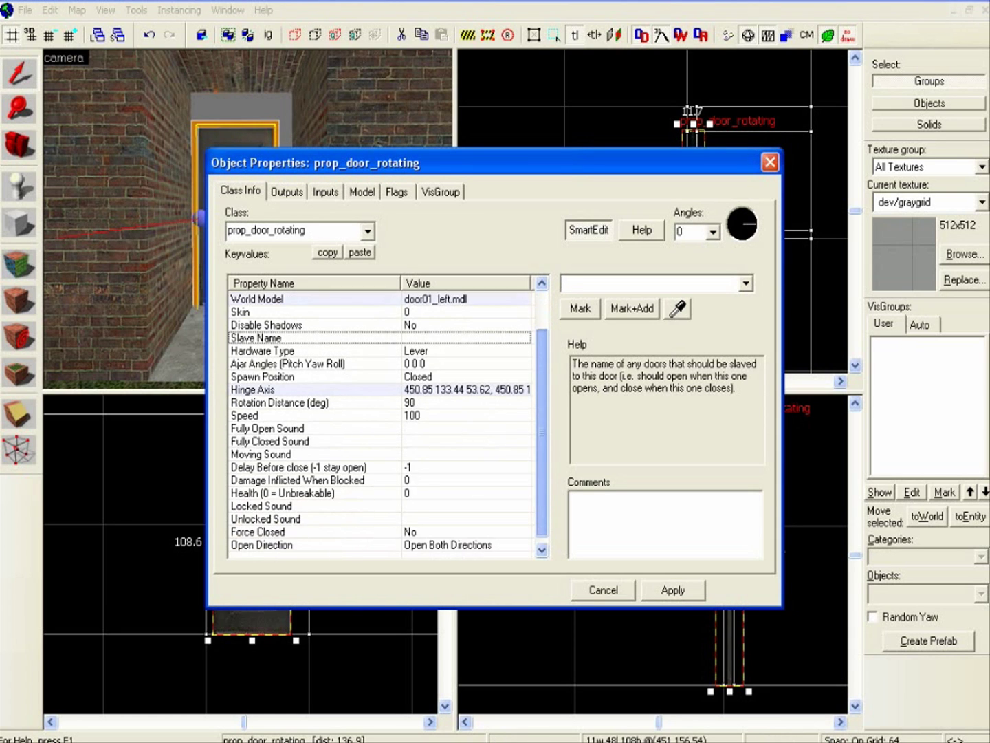
click(245, 415)
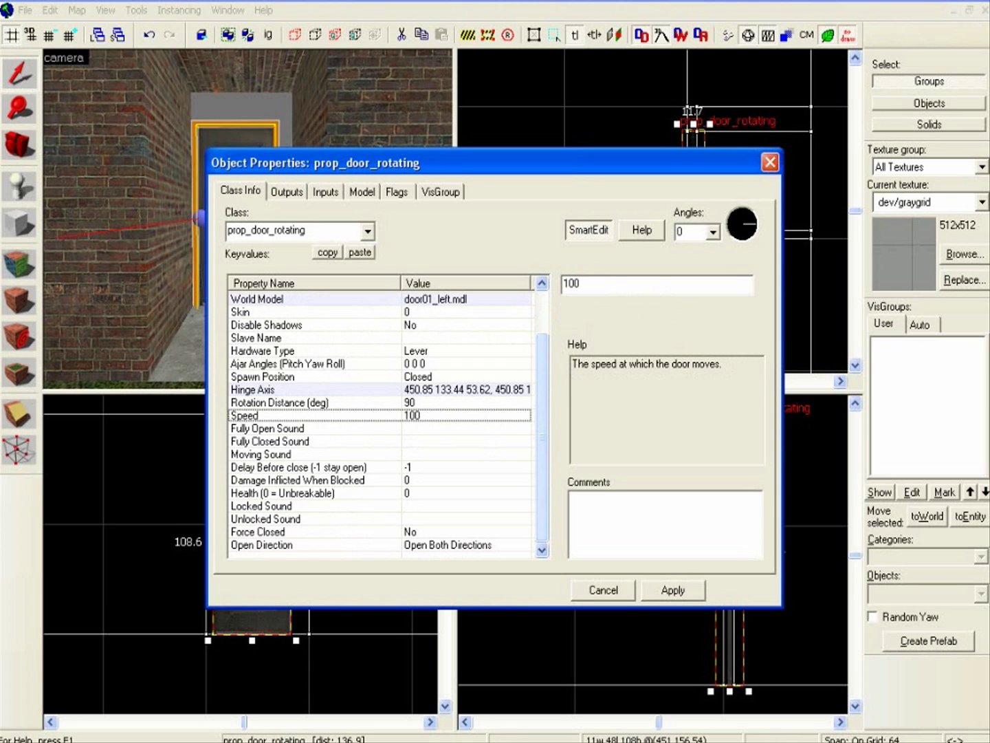
scroll(382, 420, up, 2)
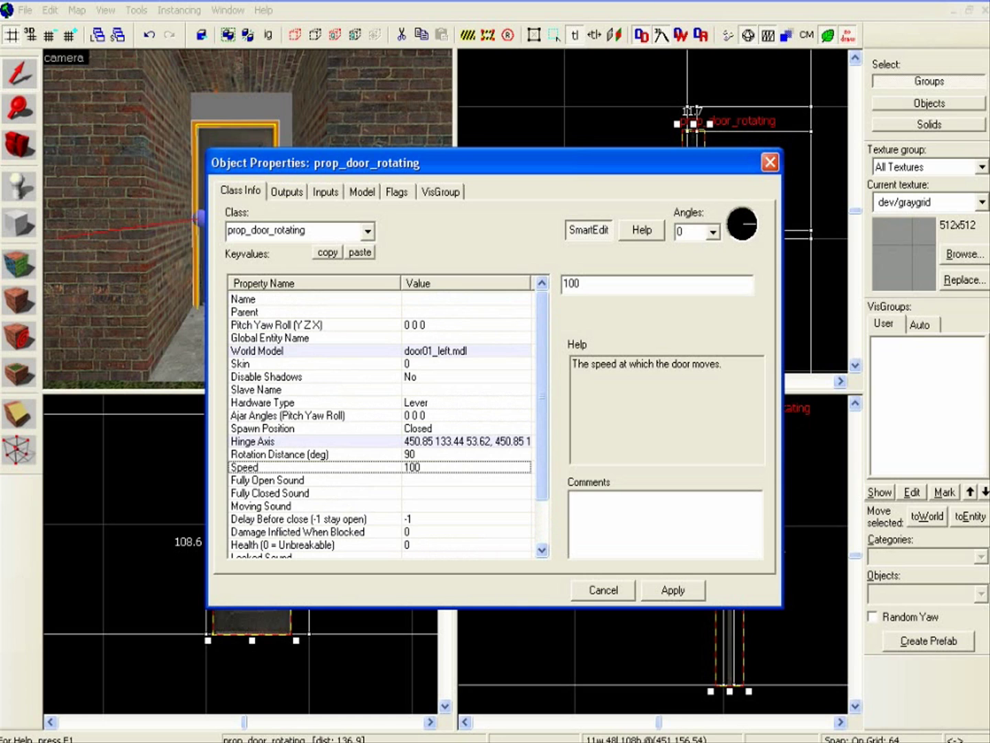
click(673, 591)
click(771, 163)
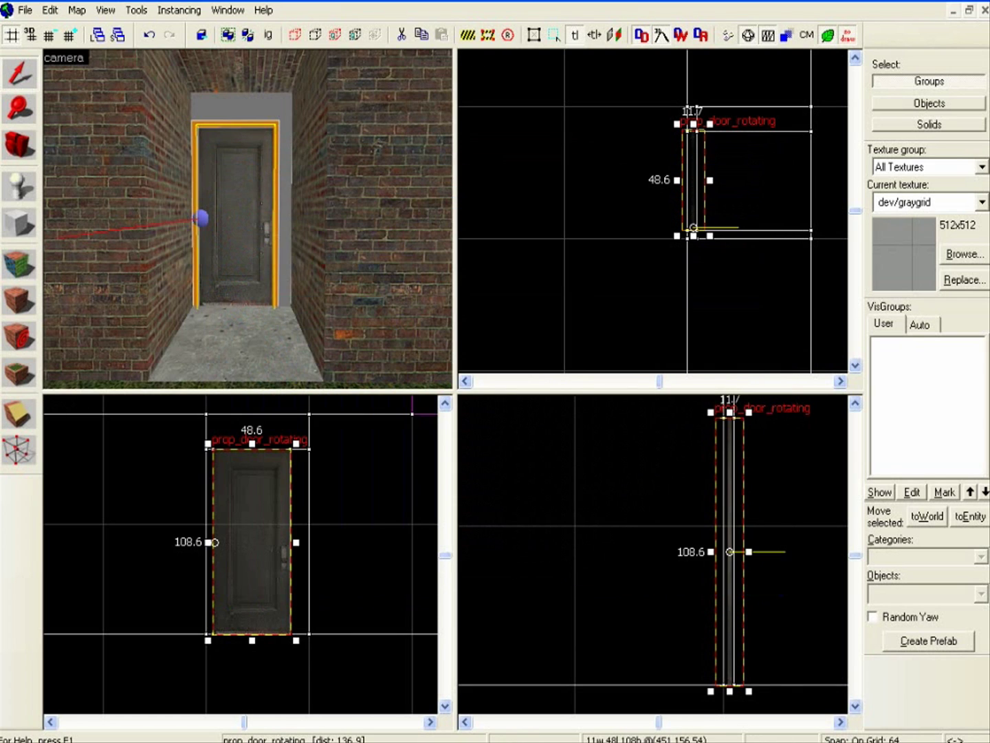
key(Escape)
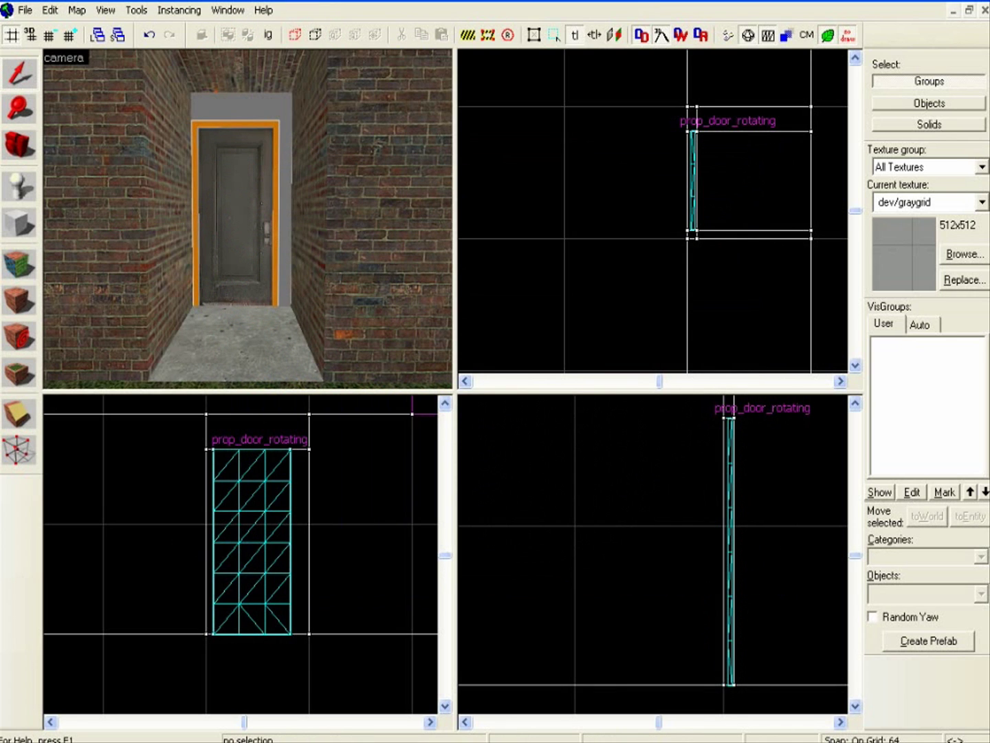
Examine the fitted door and its frame from both sides of the wall in the 3D view.
click(19, 145)
scroll(248, 219, up, 2)
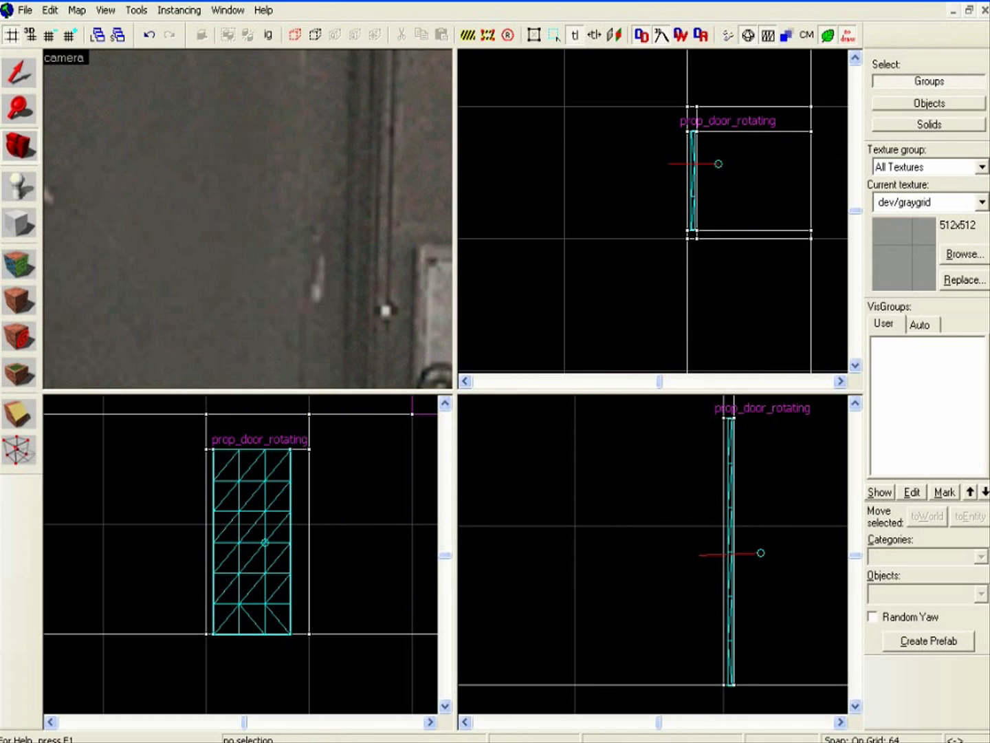
drag(248, 219, 165, 219)
scroll(249, 218, up, 1)
scroll(248, 219, up, 1)
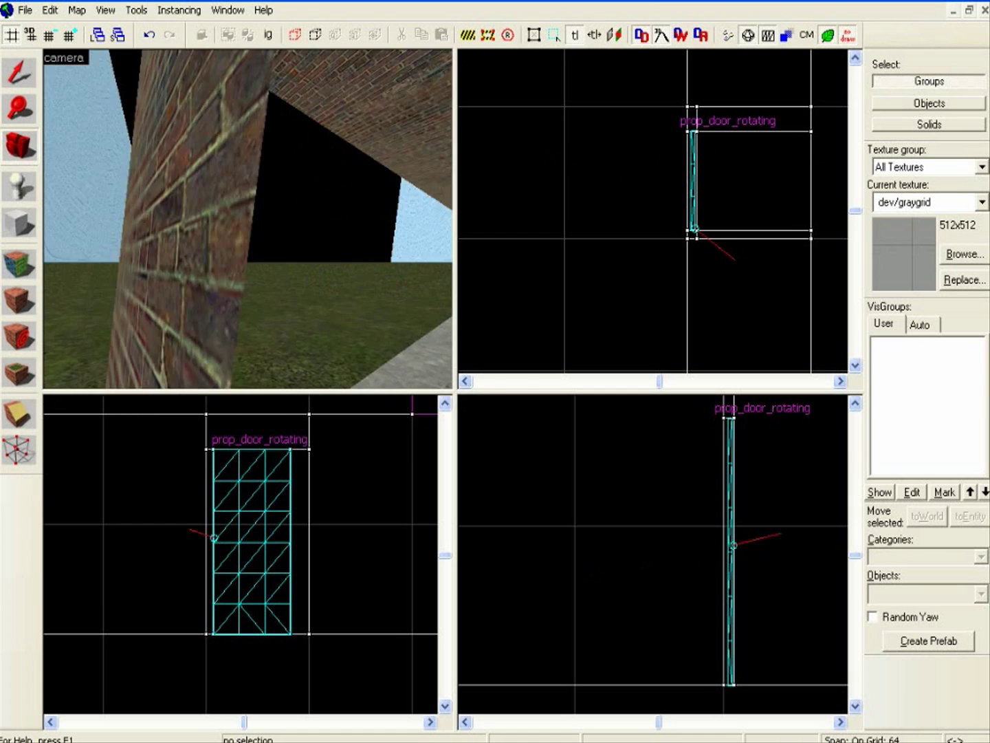
scroll(248, 219, down, 1)
drag(248, 219, 182, 238)
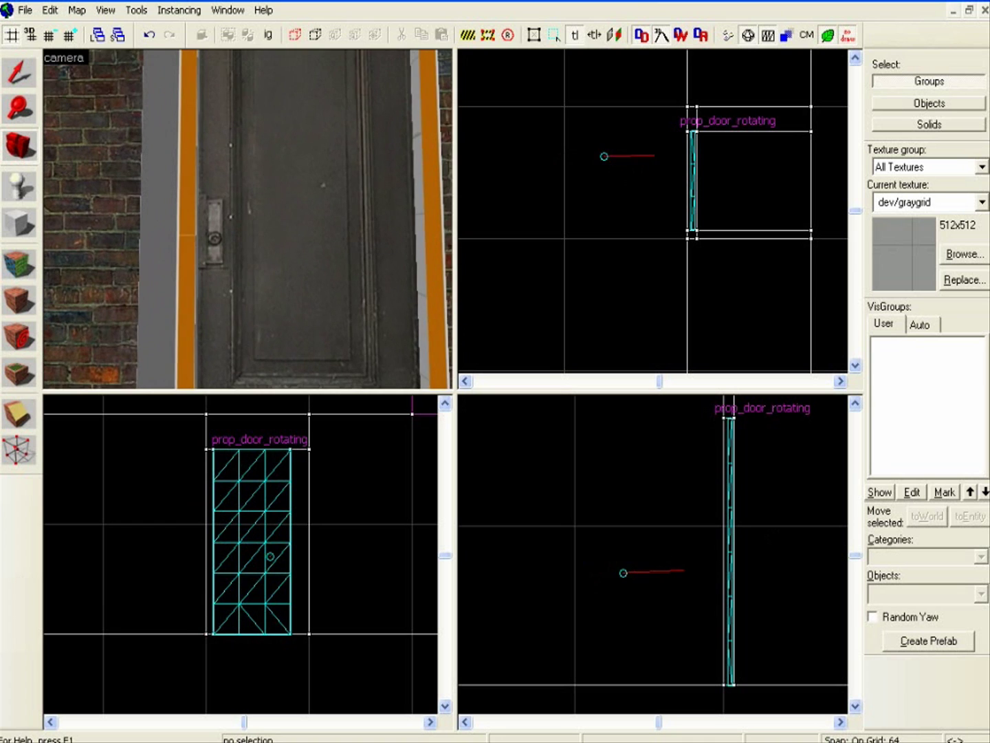
scroll(248, 218, down, 2)
scroll(248, 219, up, 3)
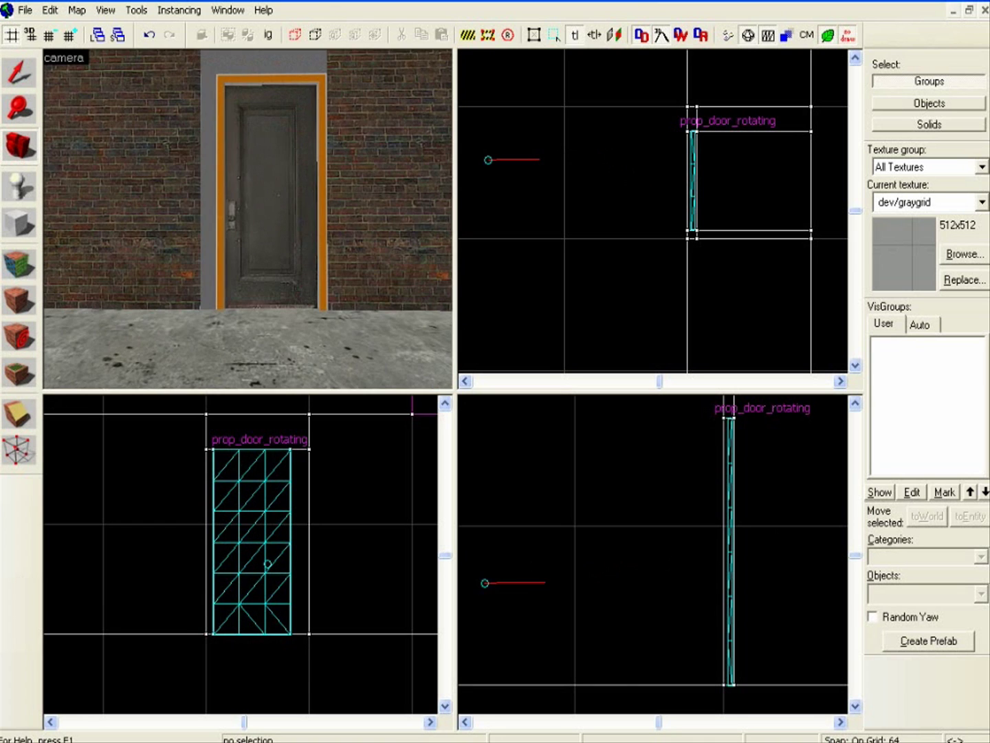
mouse_move(249, 220)
mouse_down()
mouse_move(240, 214)
mouse_move(251, 219)
mouse_up()
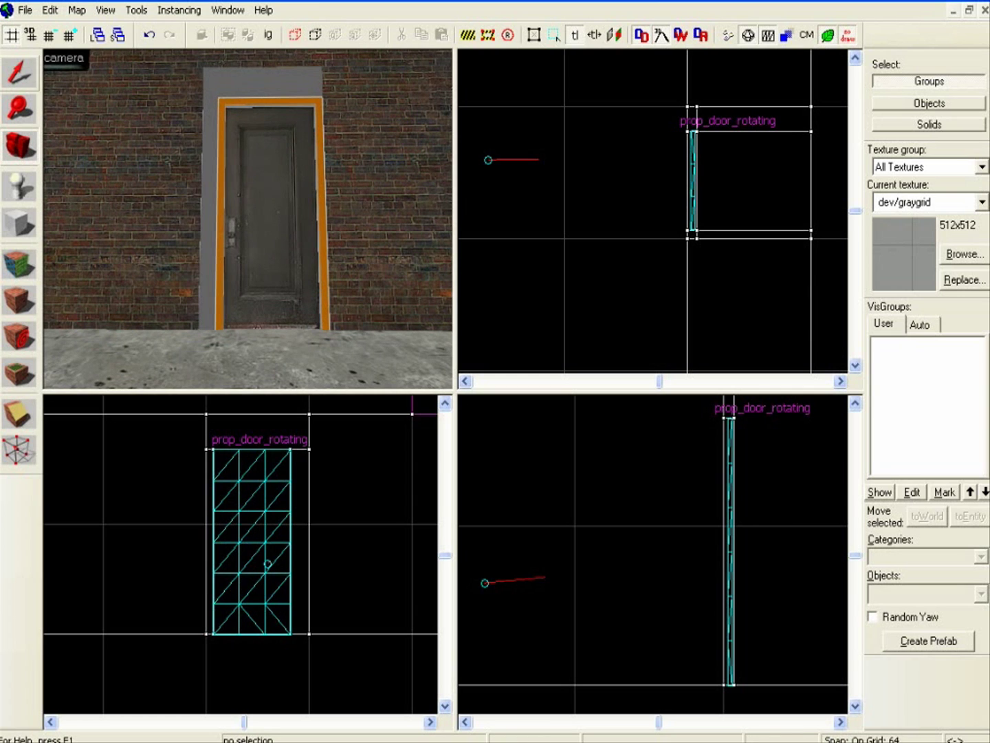
Apply the brick/brickwall045a texture to all faces of the door frame group.
key(shift+s)
click(265, 83)
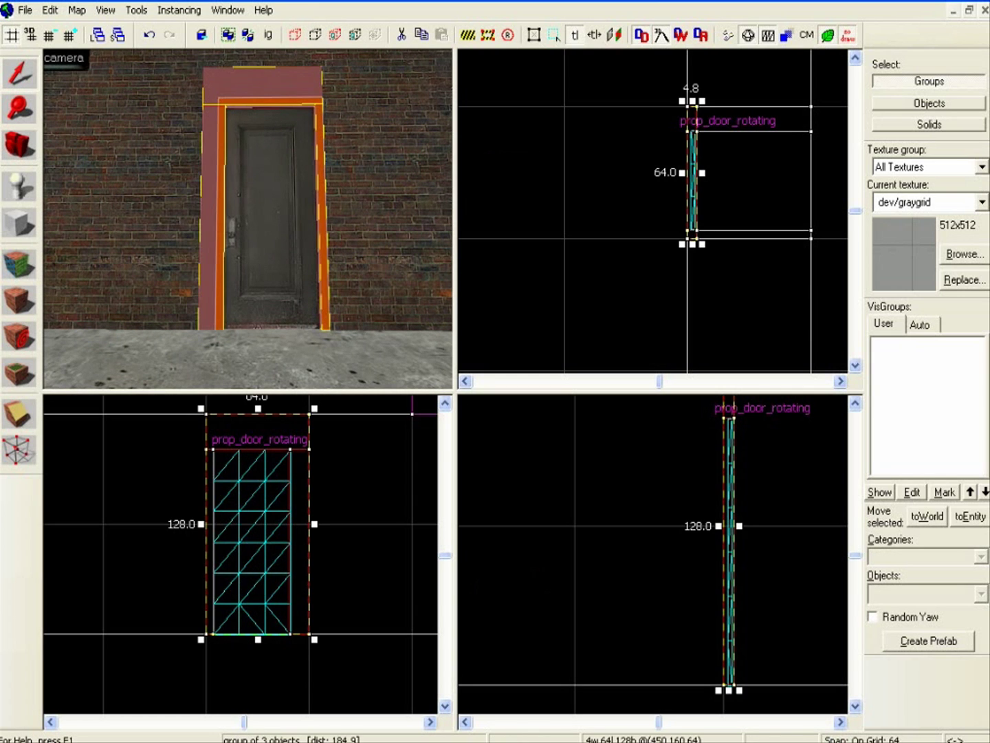
key(shift+a)
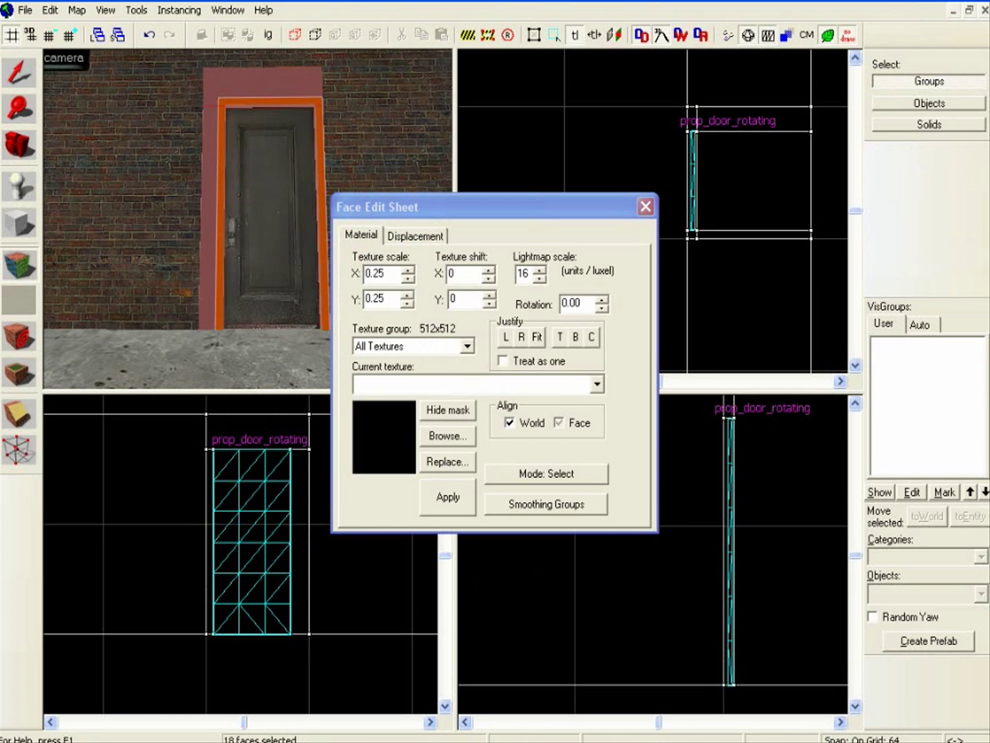
click(448, 497)
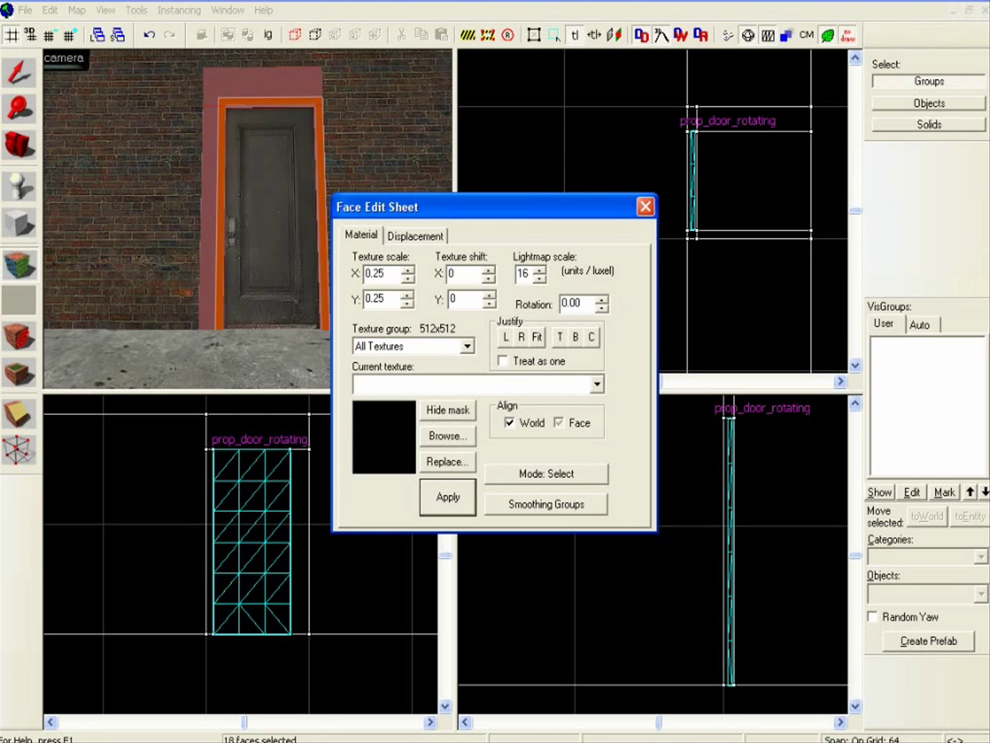
click(447, 437)
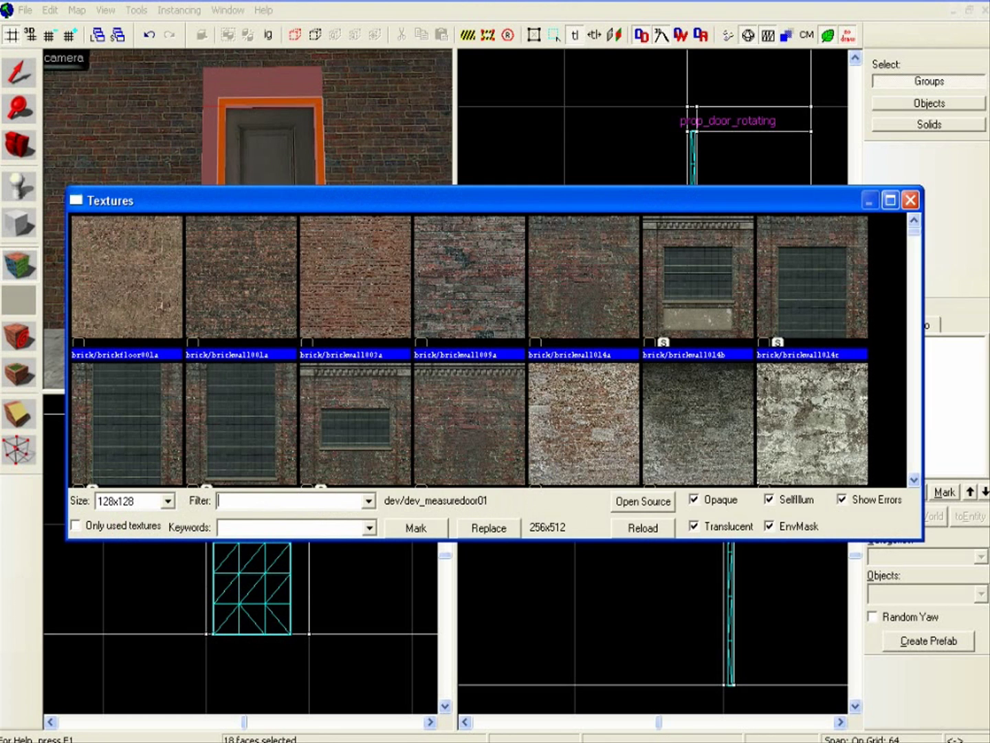
scroll(495, 350, down, 3)
scroll(495, 350, down, 10)
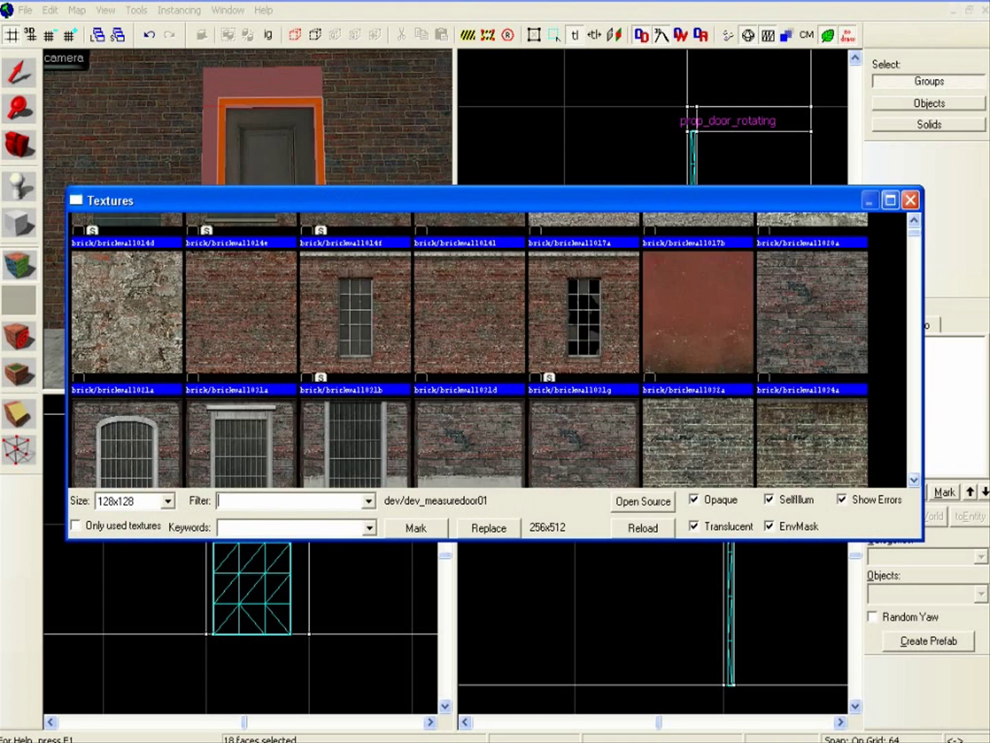
scroll(495, 350, down, 2)
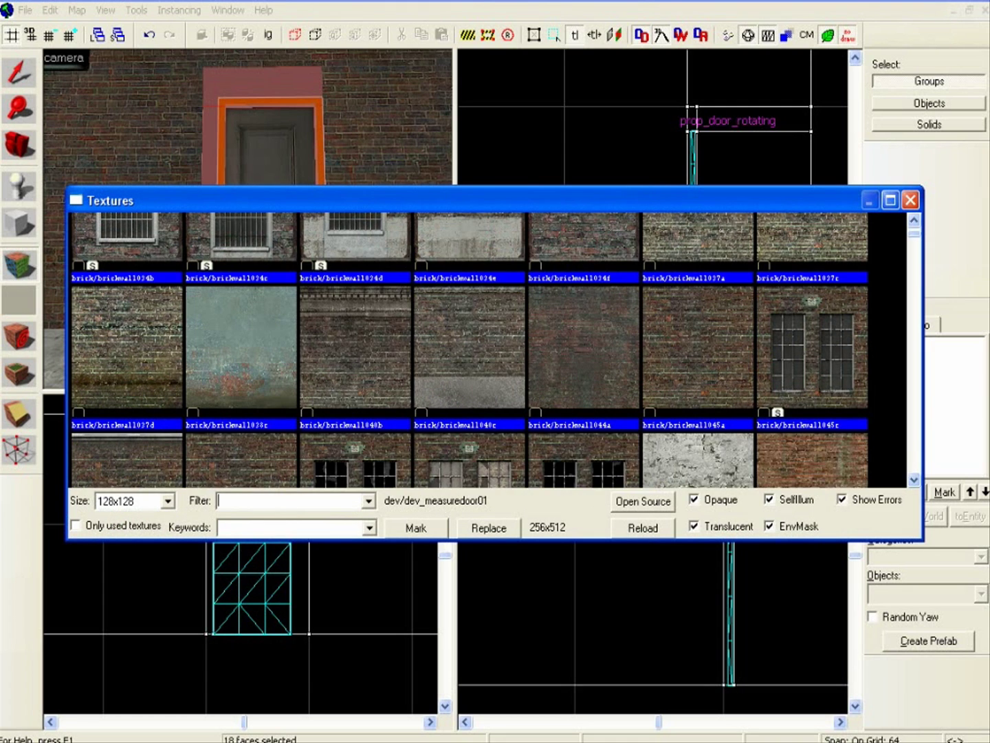
double_click(698, 347)
click(448, 497)
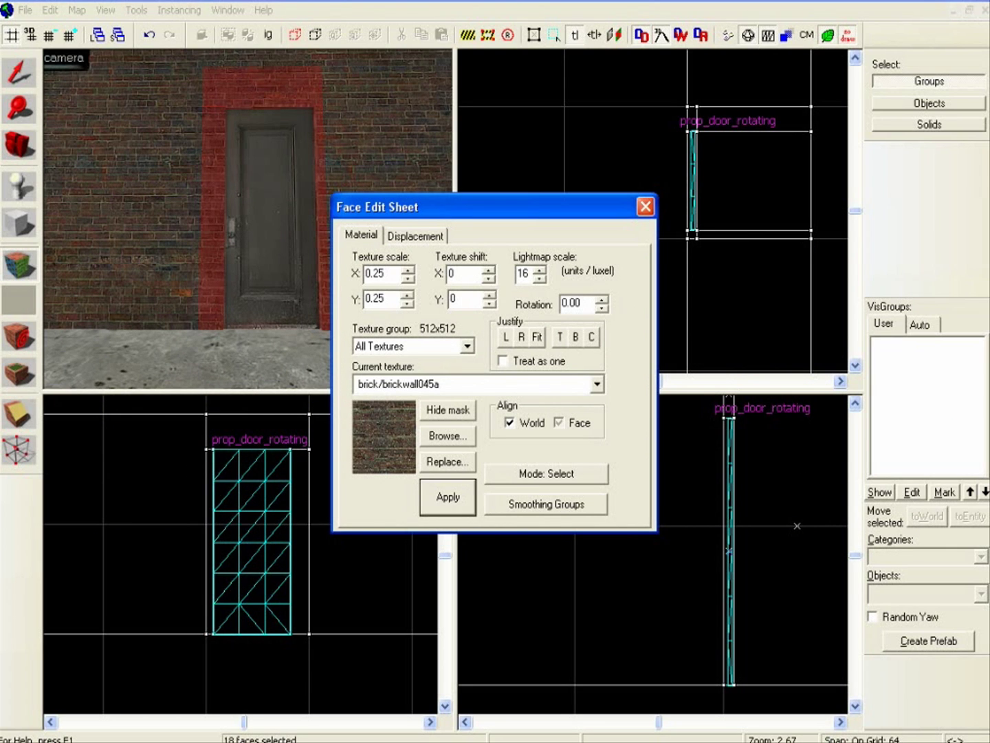
click(646, 207)
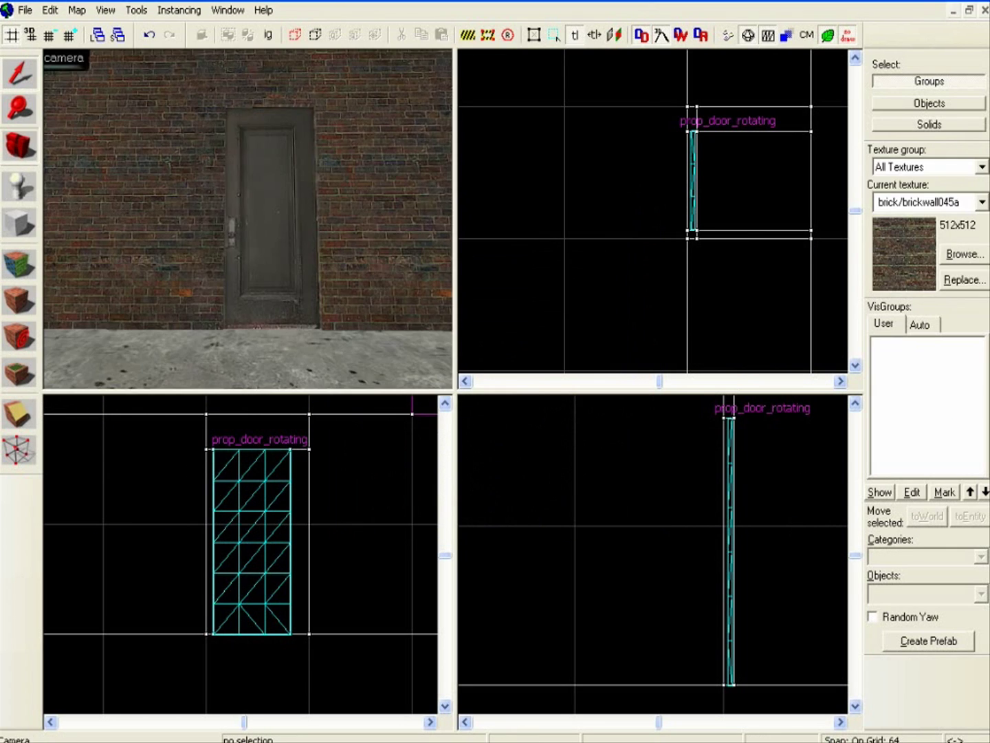
Examine the retextured door frame and the surrounding brick wall from the front of the doorway.
click(19, 146)
drag(248, 220, 248, 191)
key(w)
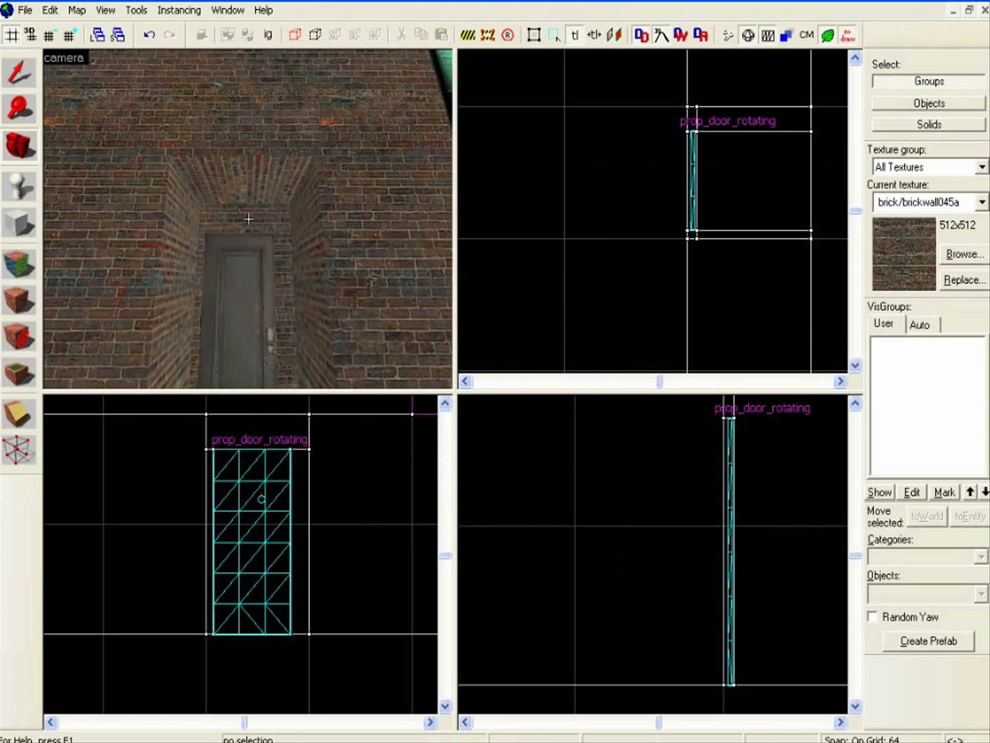
scroll(249, 219, down, 2)
scroll(248, 219, up, 3)
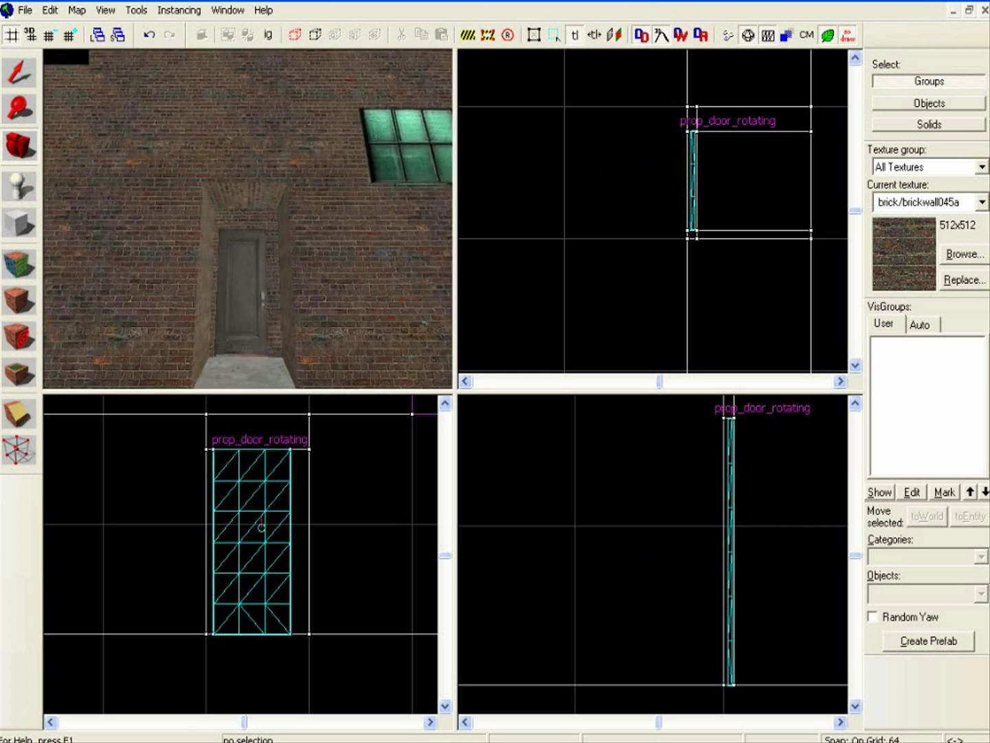
mouse_move(248, 220)
mouse_down()
mouse_move(203, 246)
mouse_move(254, 219)
mouse_up()
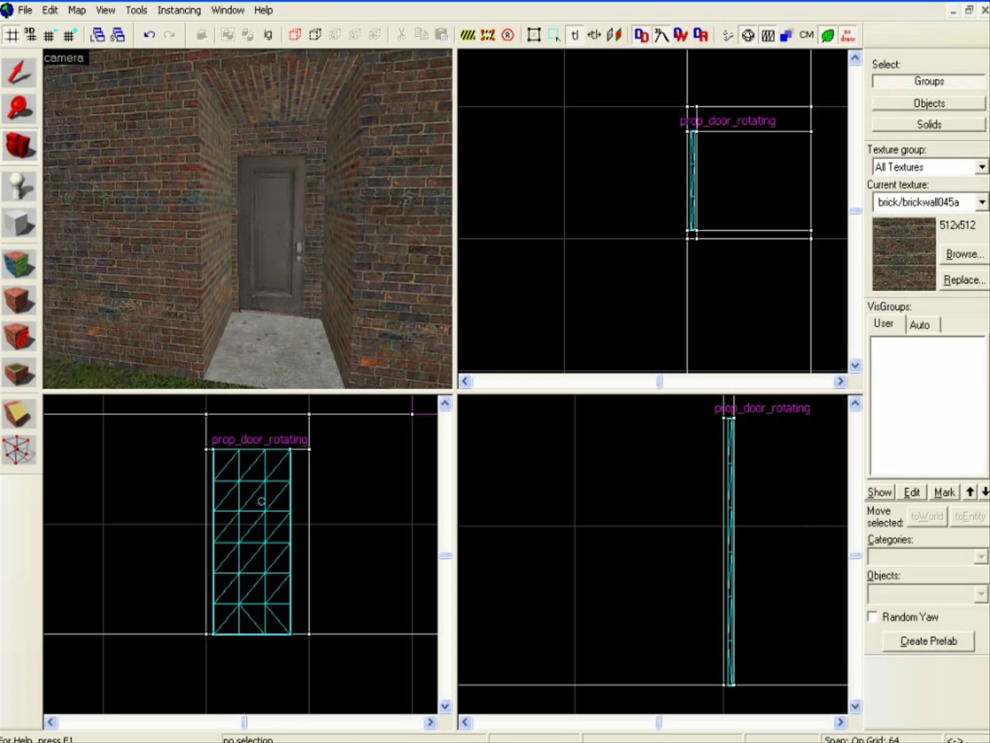
click(20, 72)
click(152, 193)
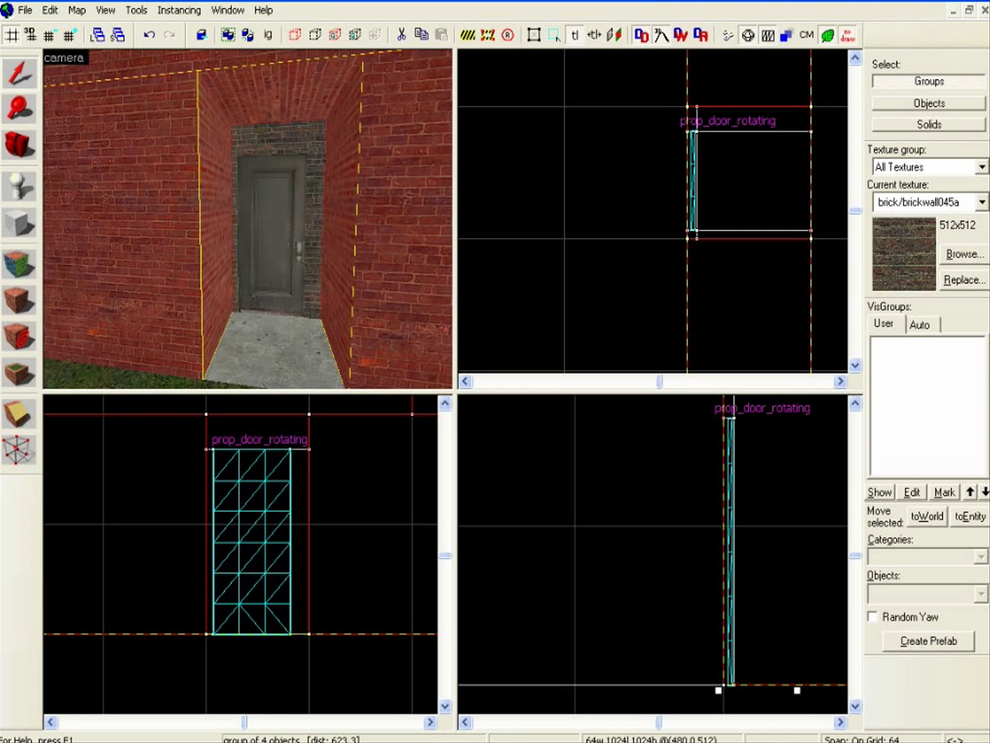
click(20, 146)
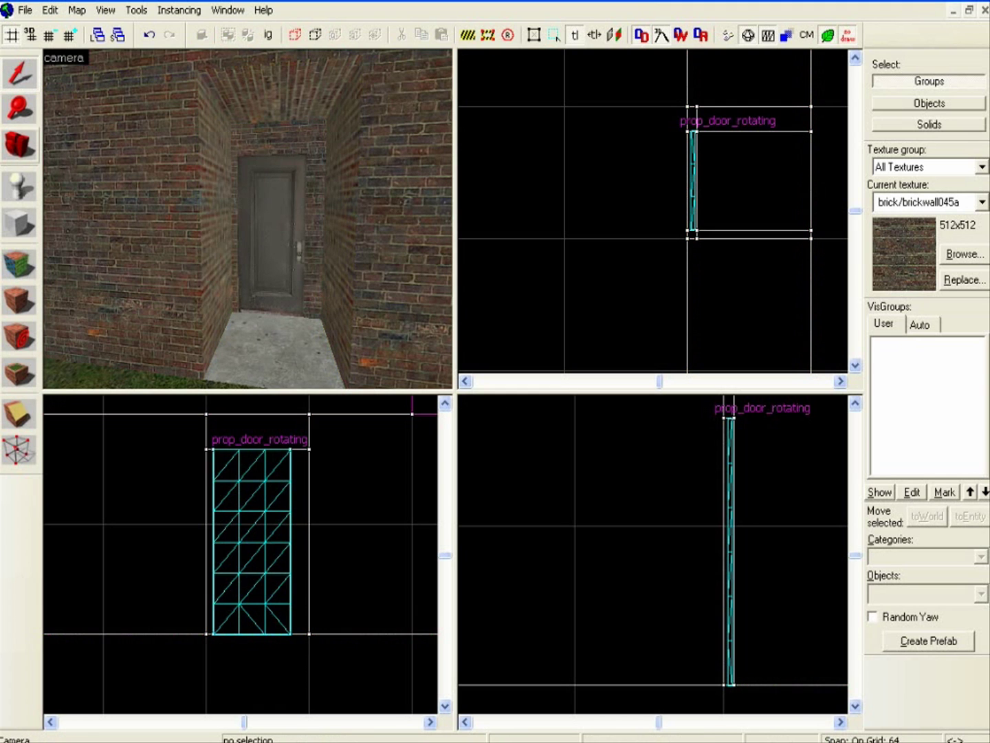
mouse_move(248, 218)
mouse_down()
mouse_move(276, 214)
mouse_move(278, 203)
mouse_move(254, 220)
mouse_up()
key(z)
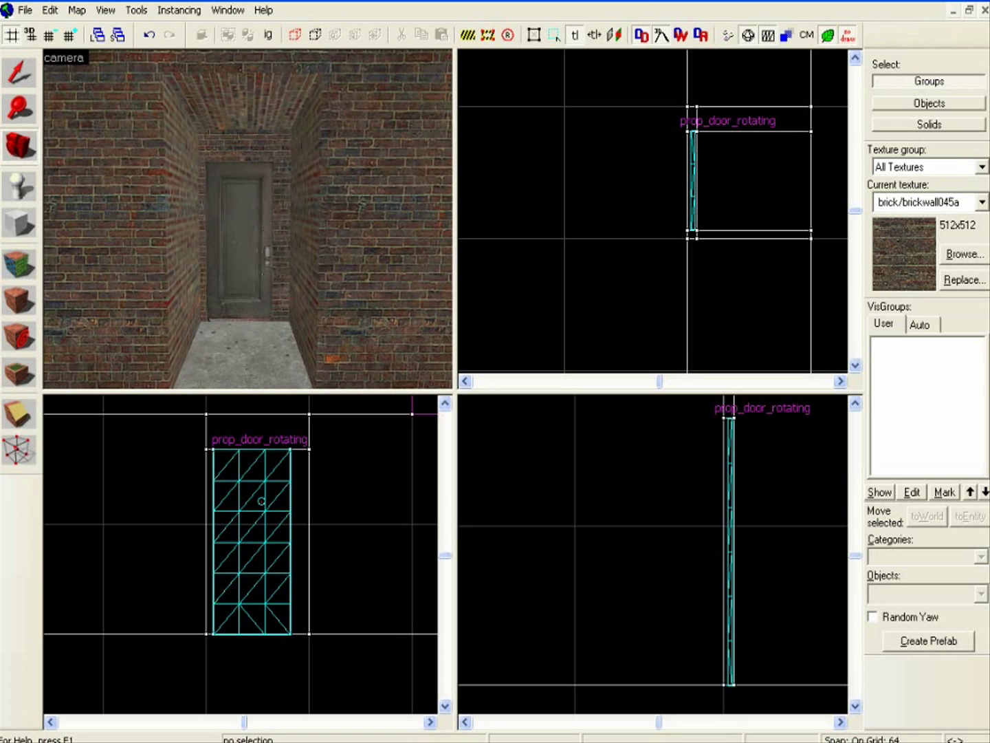